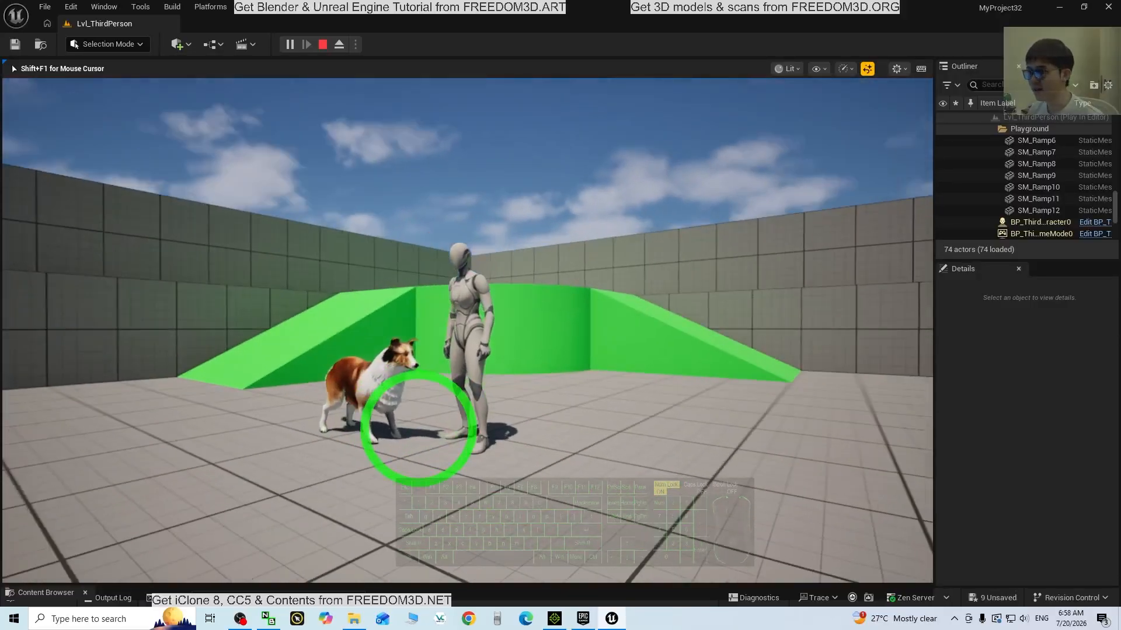
Walk the mannequin forward, left and back around the animated collie, then switch to iClone 8
{"action": "key", "text": "w"}
{"action": "key", "text": "a"}
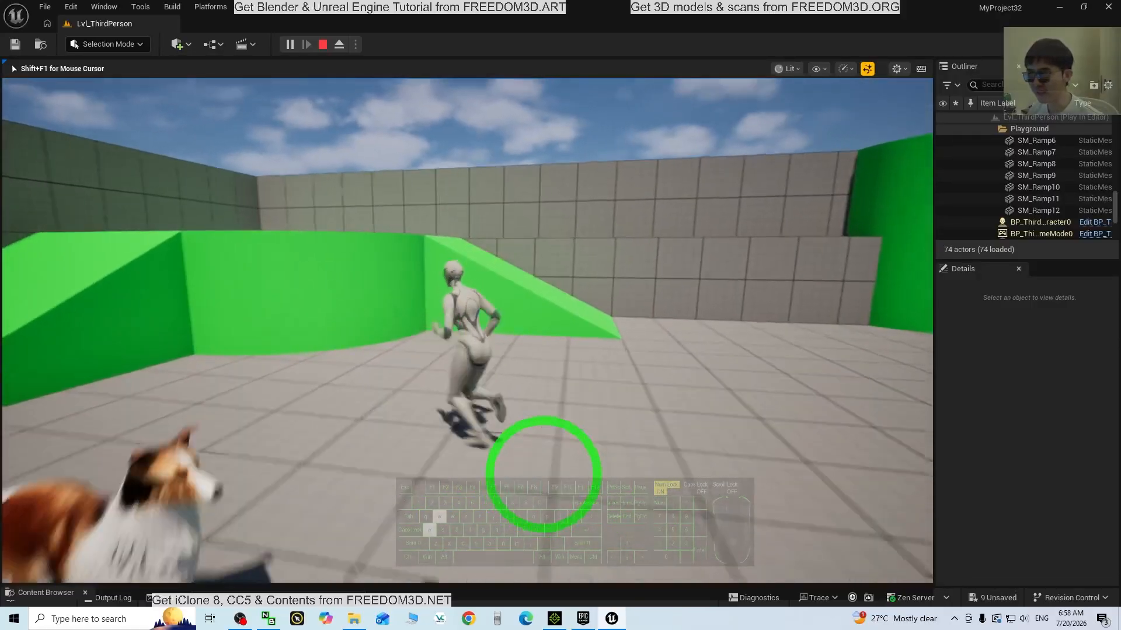
{"action": "key", "text": "s"}
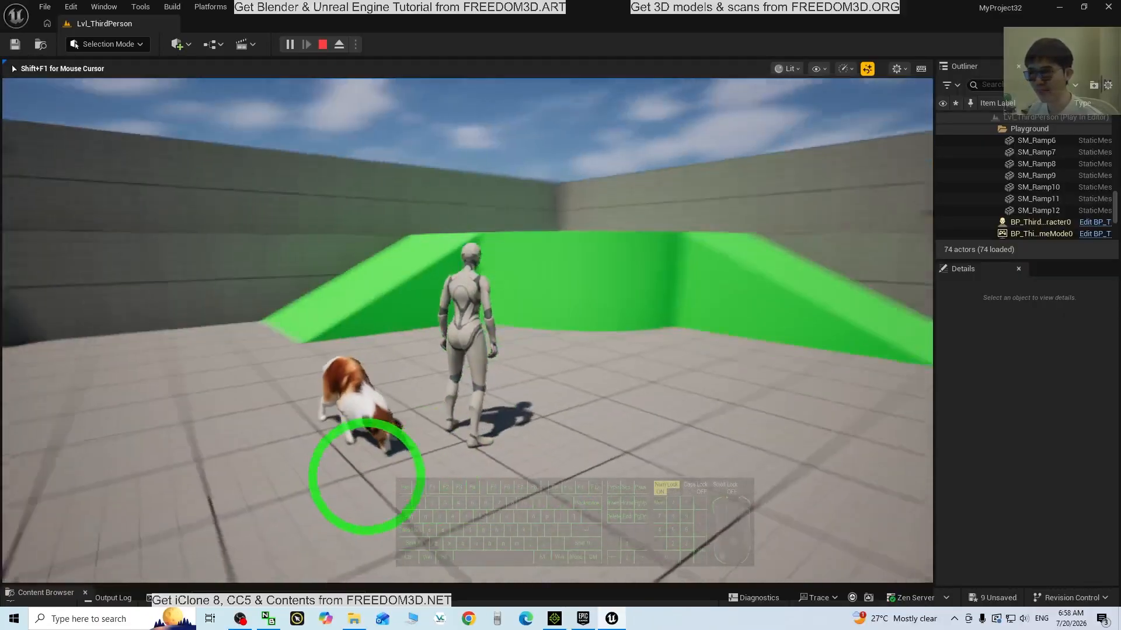
{"action": "left_click", "coordinate": [554, 619]}
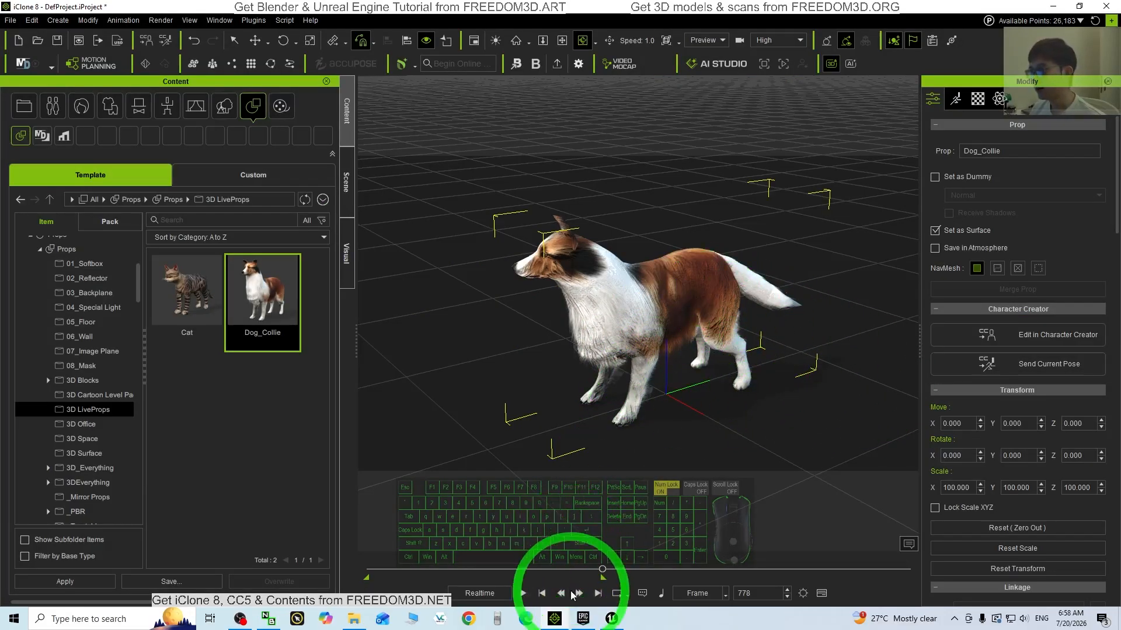
Play the collie's running animation from frame 0, stop at frame 778, orbit it, and return to Unreal
{"action": "left_click", "coordinate": [542, 594]}
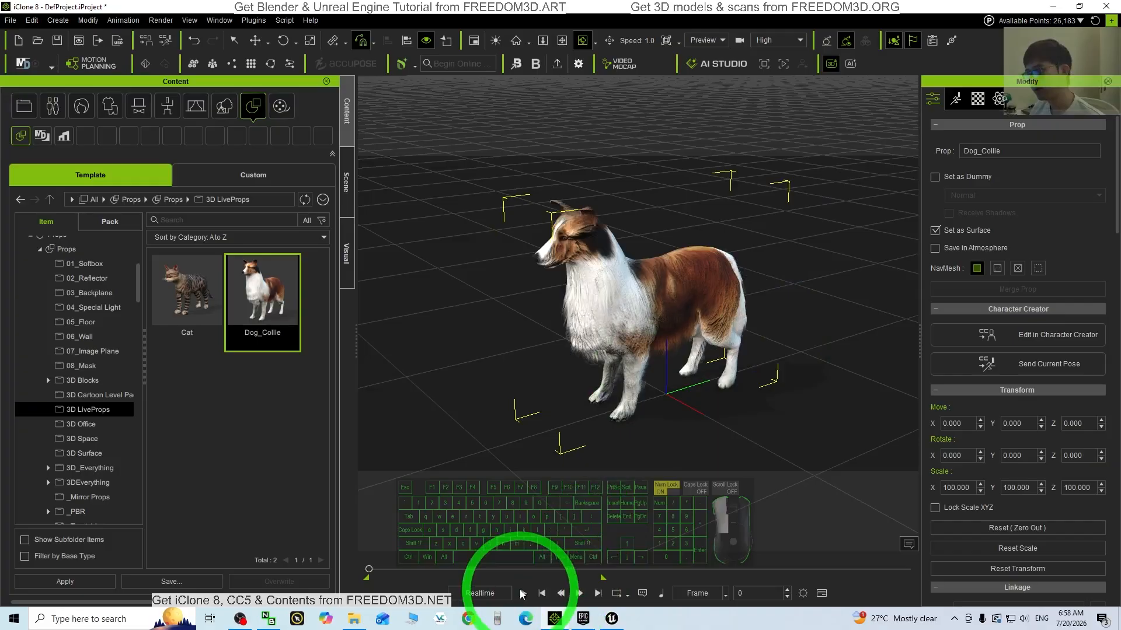
{"action": "left_click", "coordinate": [522, 593]}
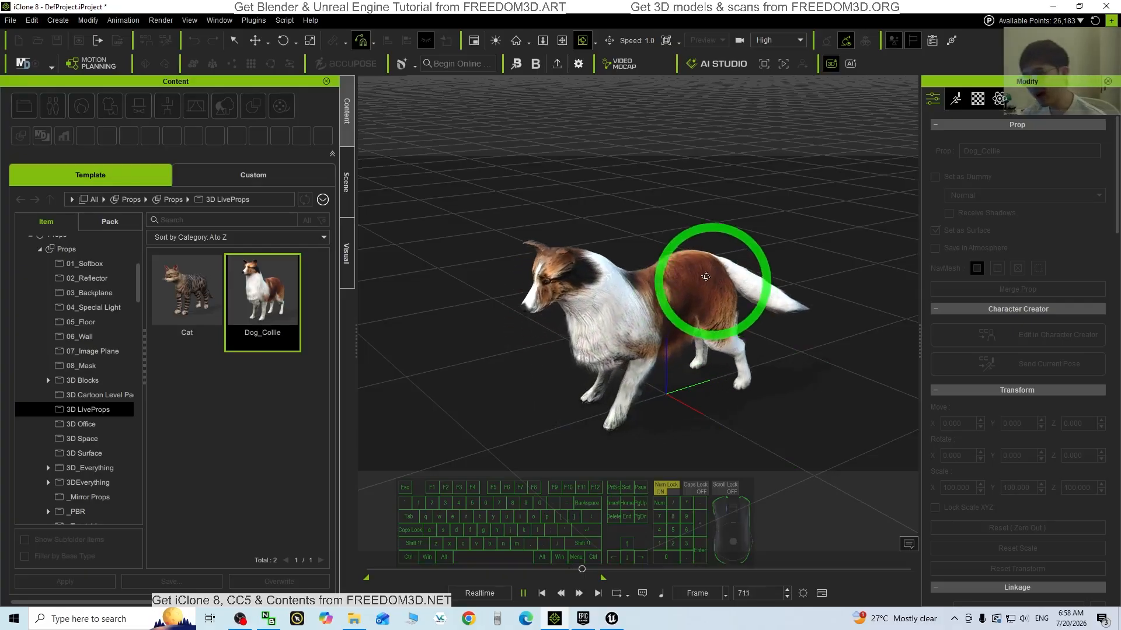
{"action": "key", "text": "space"}
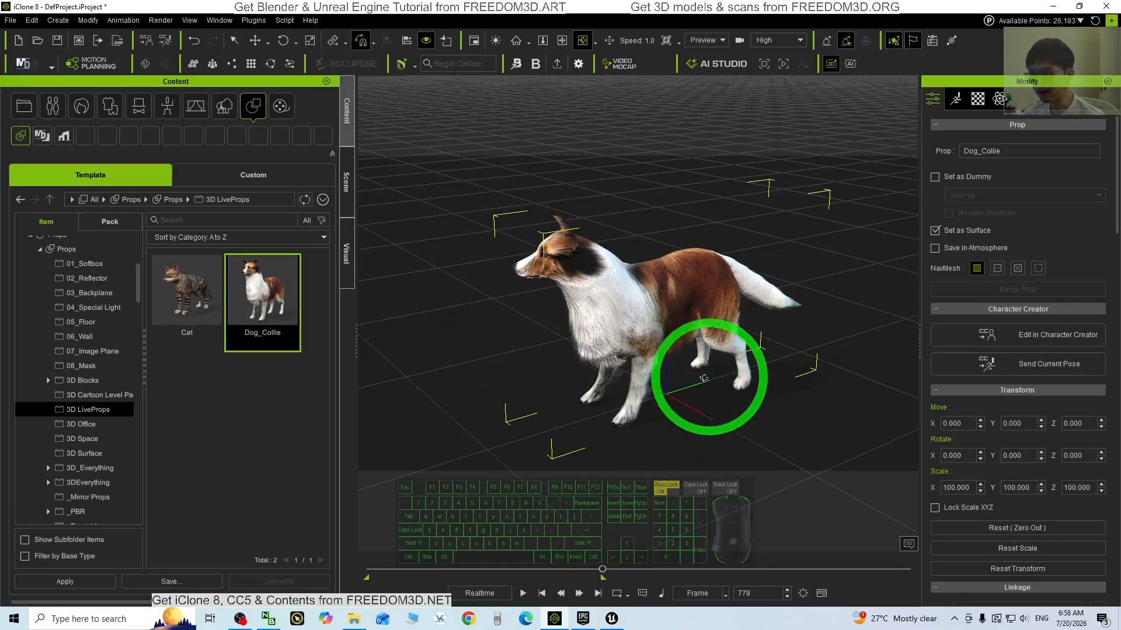
{"action": "right_click_drag", "start_coordinate": [703, 378], "coordinate": [636, 545]}
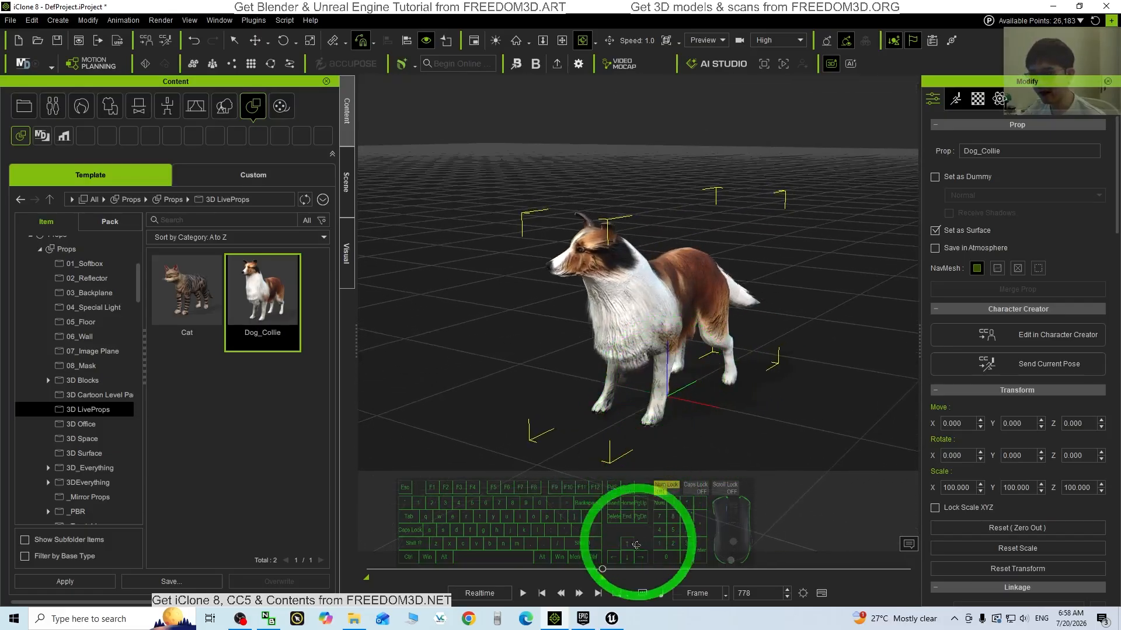
{"action": "right_click_drag", "start_coordinate": [751, 363], "coordinate": [642, 385]}
{"action": "left_click", "coordinate": [611, 619]}
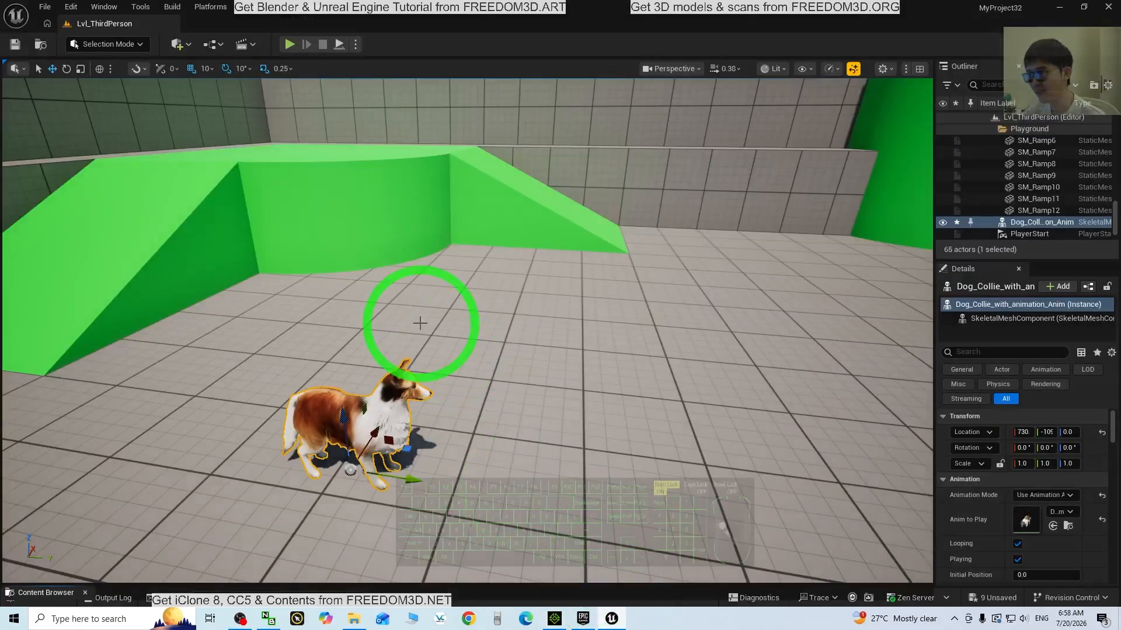
Play-test the level, steering the mannequin with WASD beside the collie, then stop with Esc
{"action": "left_click", "coordinate": [288, 44]}
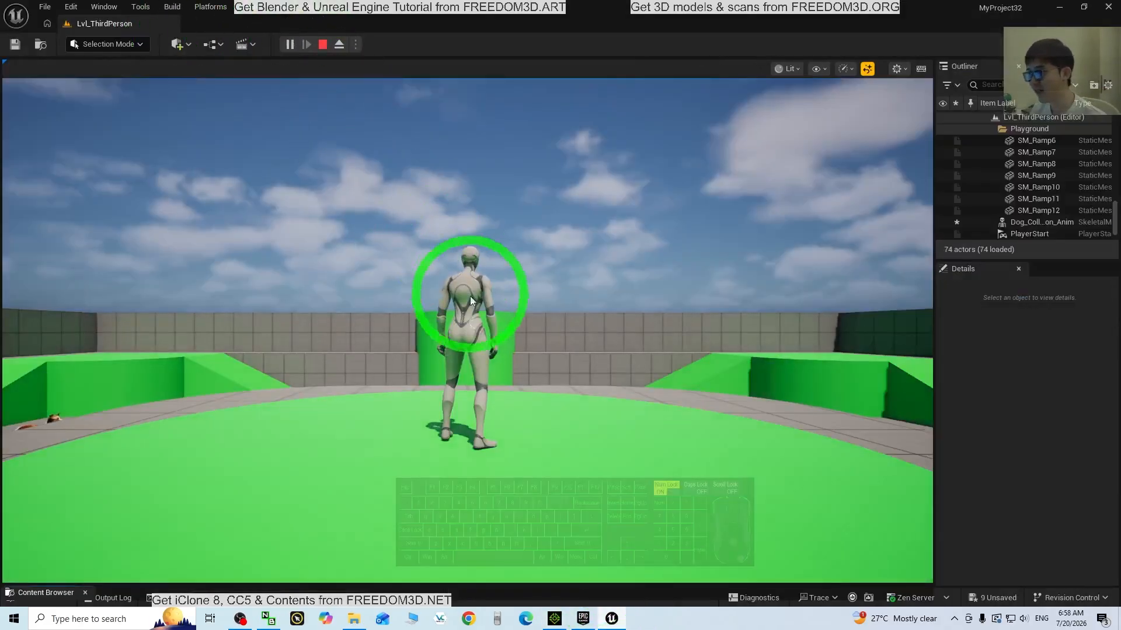
{"action": "key", "text": "w"}
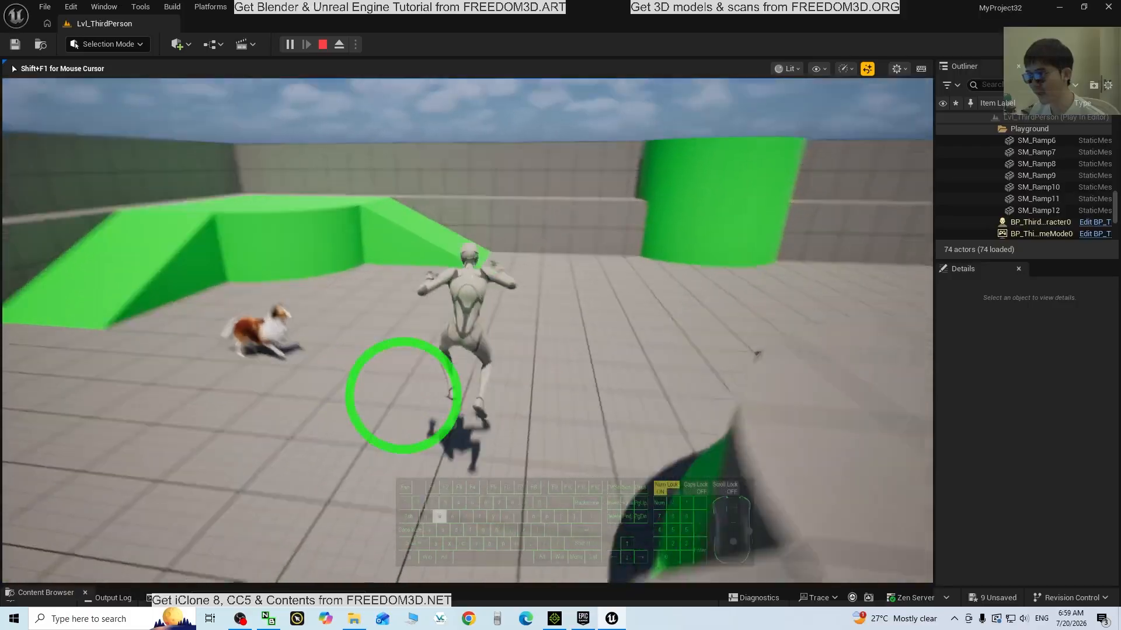
{"action": "key", "text": "a"}
{"action": "key", "text": "d"}
{"action": "key", "text": "s"}
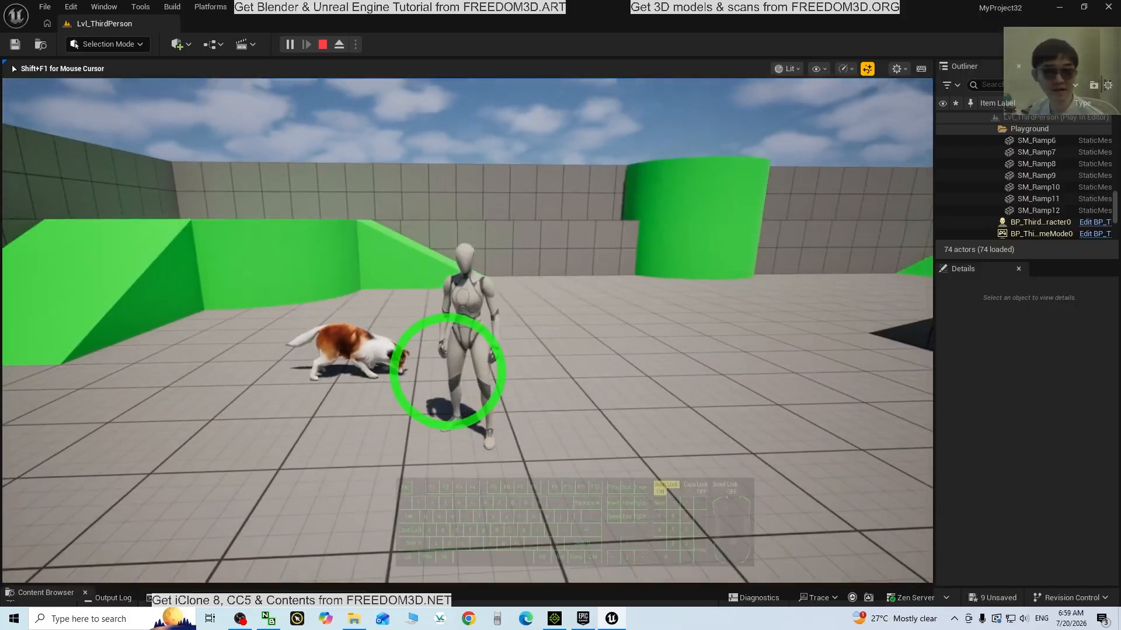
{"action": "key", "text": "d"}
{"action": "key", "text": "w"}
{"action": "key", "text": "a"}
{"action": "key", "text": "s"}
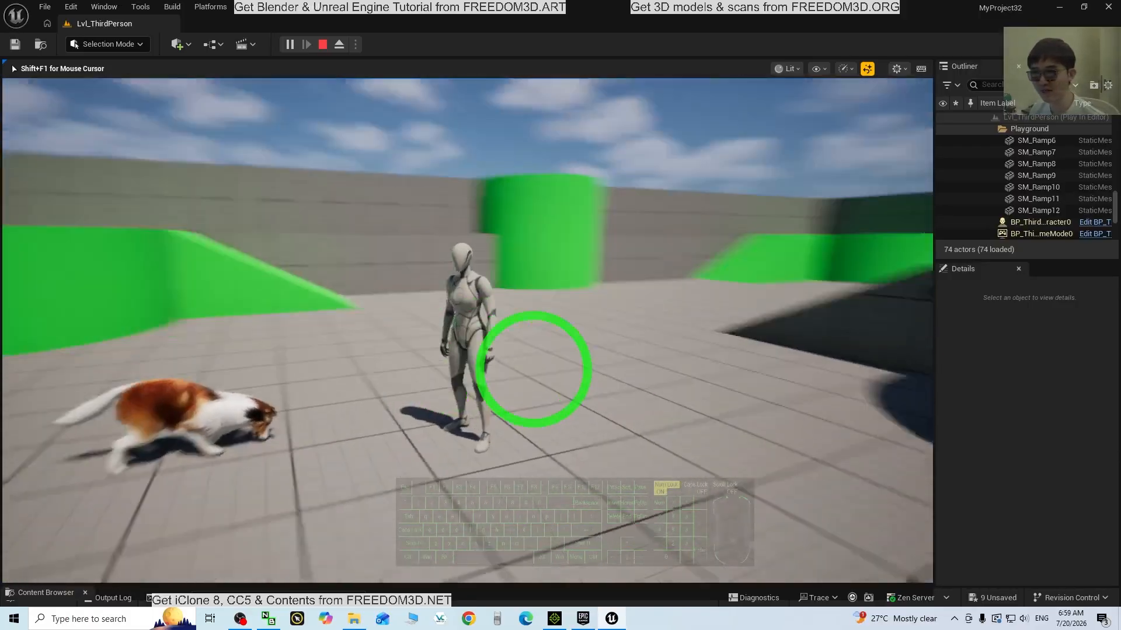
{"action": "key", "text": "Escape"}
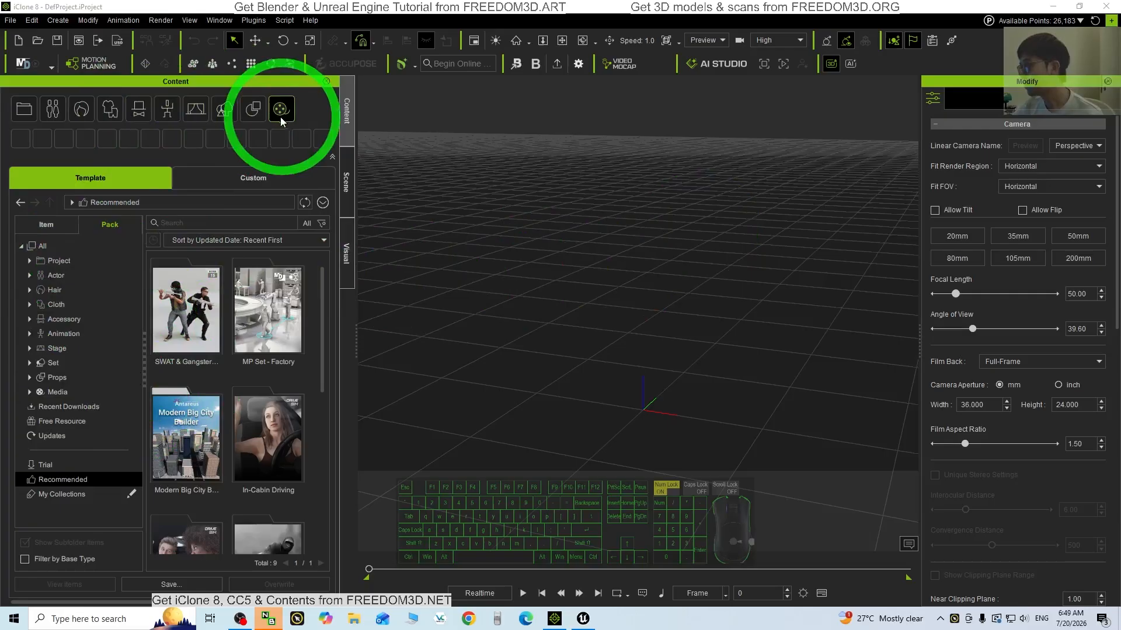
Browse Template > Item > Props > 3D LiveProps and drag Dog_Collie into the empty scene
{"action": "left_click", "coordinate": [255, 114]}
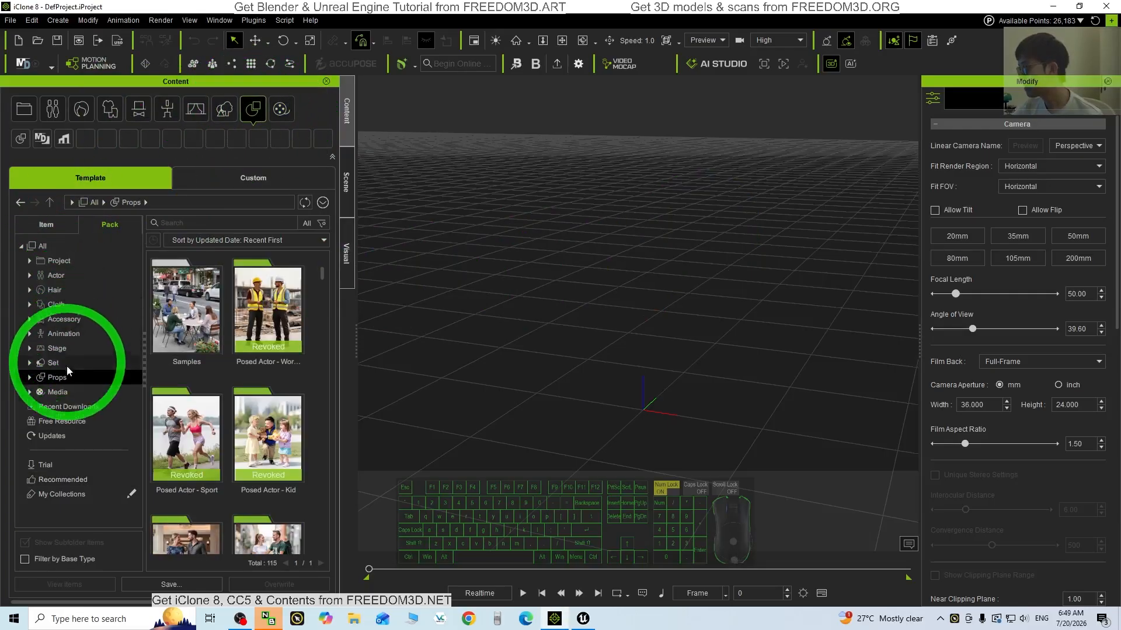
{"action": "scroll", "coordinate": [122, 355], "scroll_direction": "down", "scroll_amount": 3}
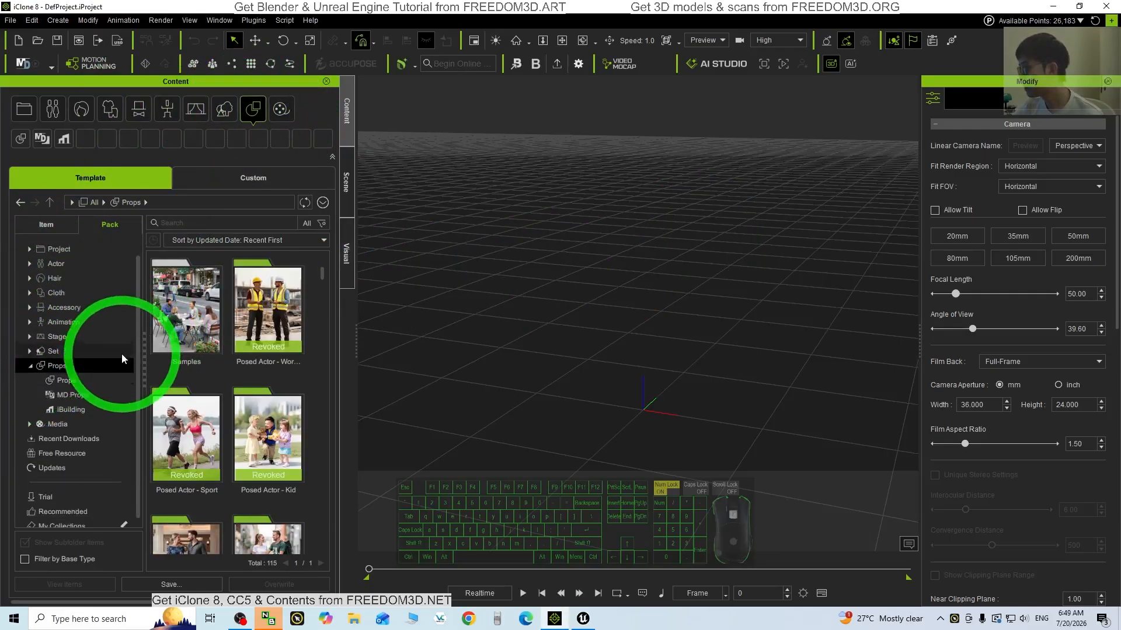
{"action": "left_click", "coordinate": [47, 224]}
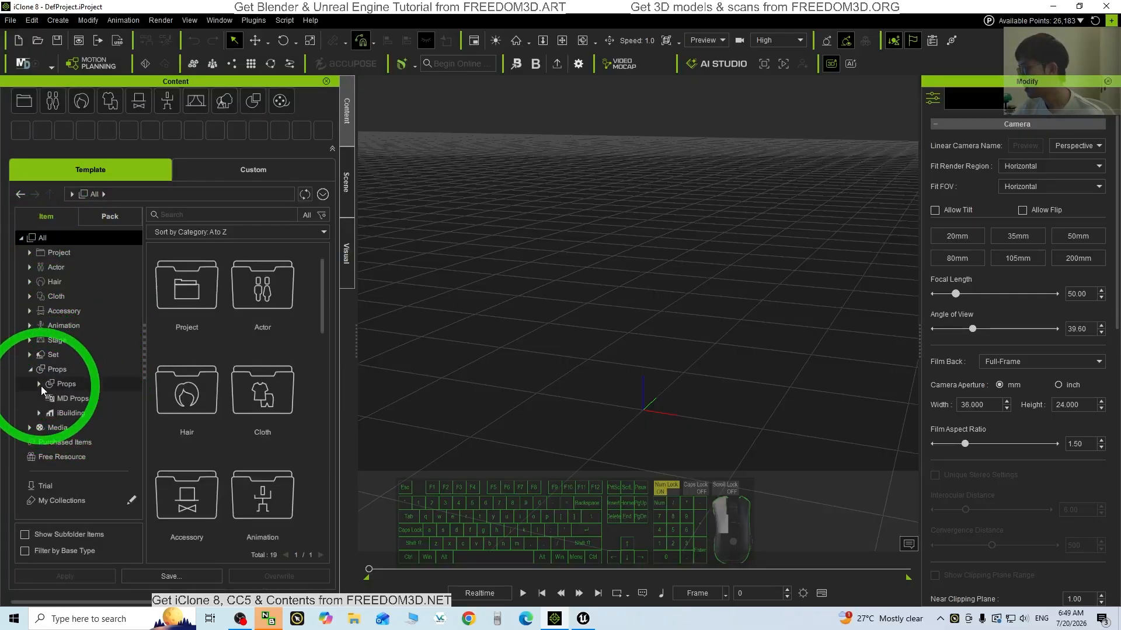
{"action": "left_click", "coordinate": [41, 386]}
{"action": "scroll", "coordinate": [81, 401], "scroll_direction": "down", "scroll_amount": 2}
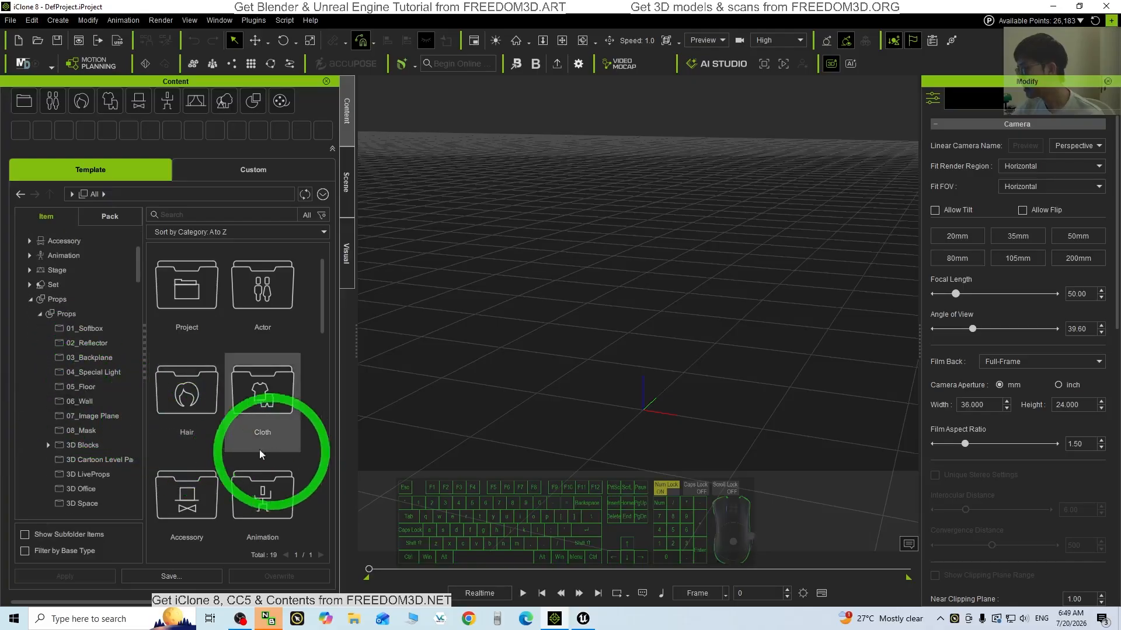
{"action": "scroll", "coordinate": [111, 404], "scroll_direction": "down", "scroll_amount": 1}
{"action": "scroll", "coordinate": [111, 405], "scroll_direction": "down", "scroll_amount": 2}
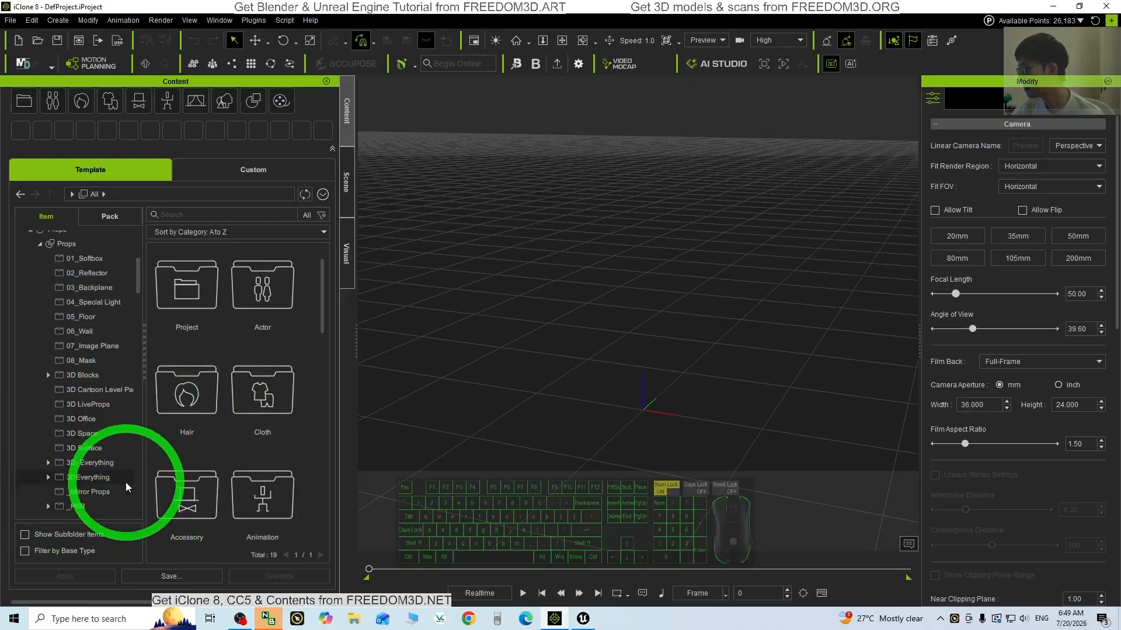
{"action": "left_click", "coordinate": [105, 403]}
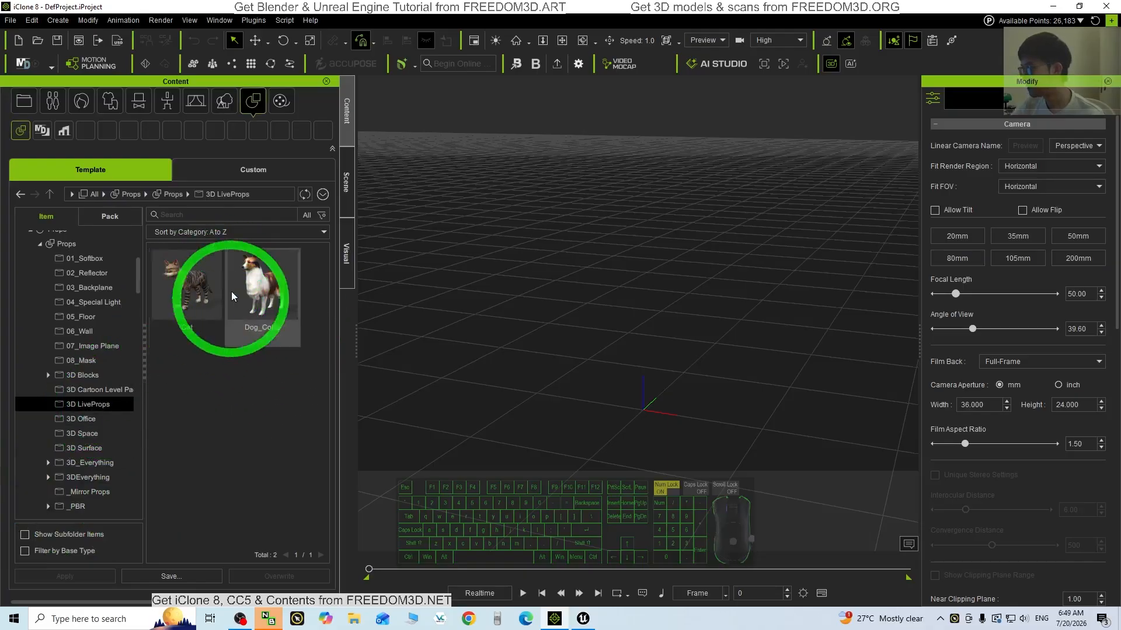
{"action": "left_click_drag", "start_coordinate": [249, 292], "coordinate": [630, 398]}
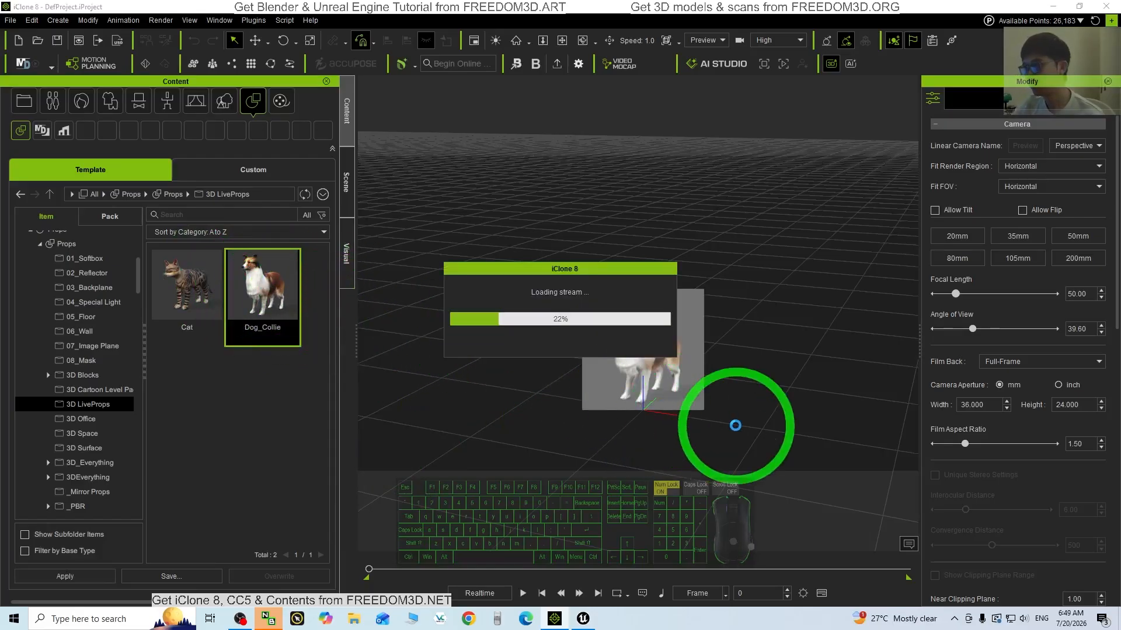
Frame the loaded Dog_Collie and give it the Walk performance from its Perform menu
{"action": "scroll", "coordinate": [693, 394], "scroll_direction": "up", "scroll_amount": 3}
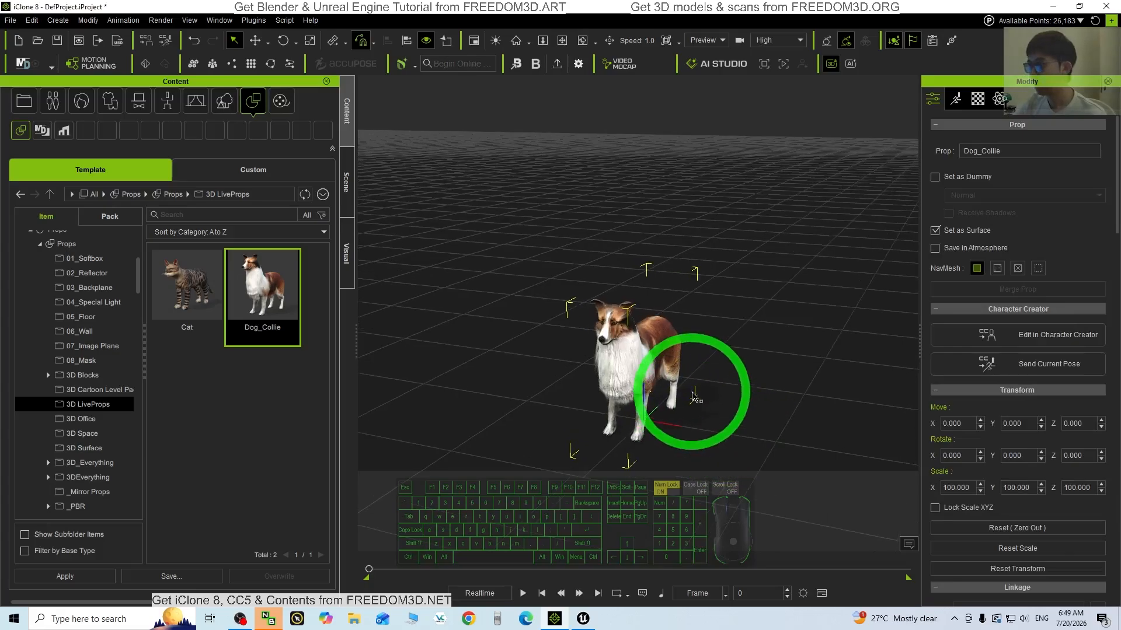
{"action": "key", "text": "x"}
{"action": "left_click_drag", "start_coordinate": [710, 422], "coordinate": [671, 353]}
{"action": "key", "text": "c"}
{"action": "left_click_drag", "start_coordinate": [671, 354], "coordinate": [587, 289]}
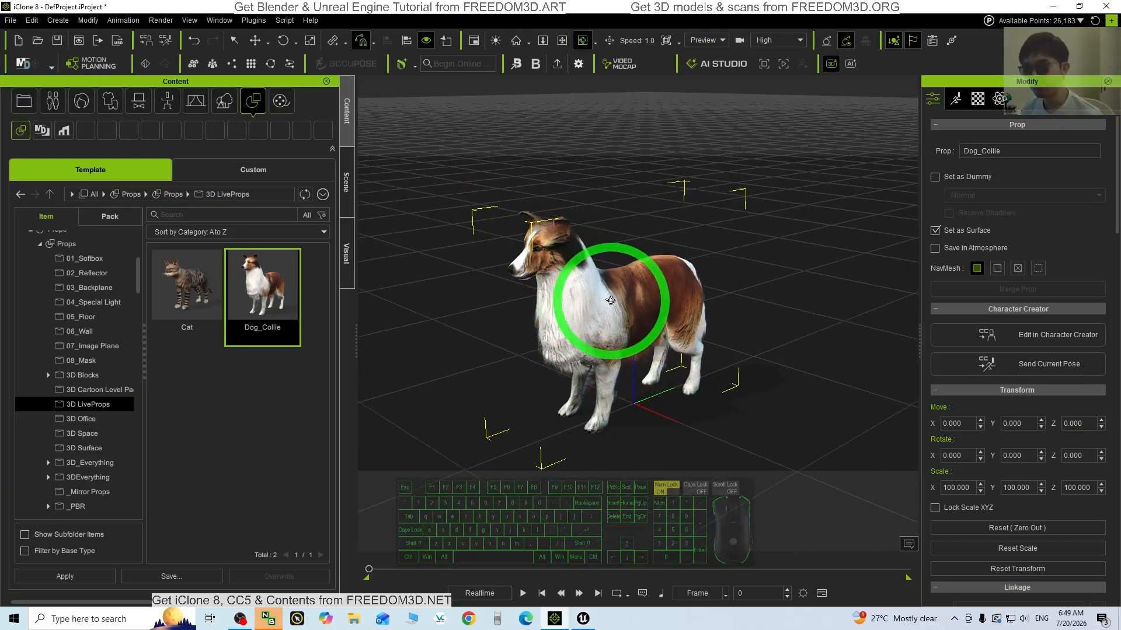
{"action": "right_click", "coordinate": [604, 303]}
{"action": "left_click", "coordinate": [569, 310]}
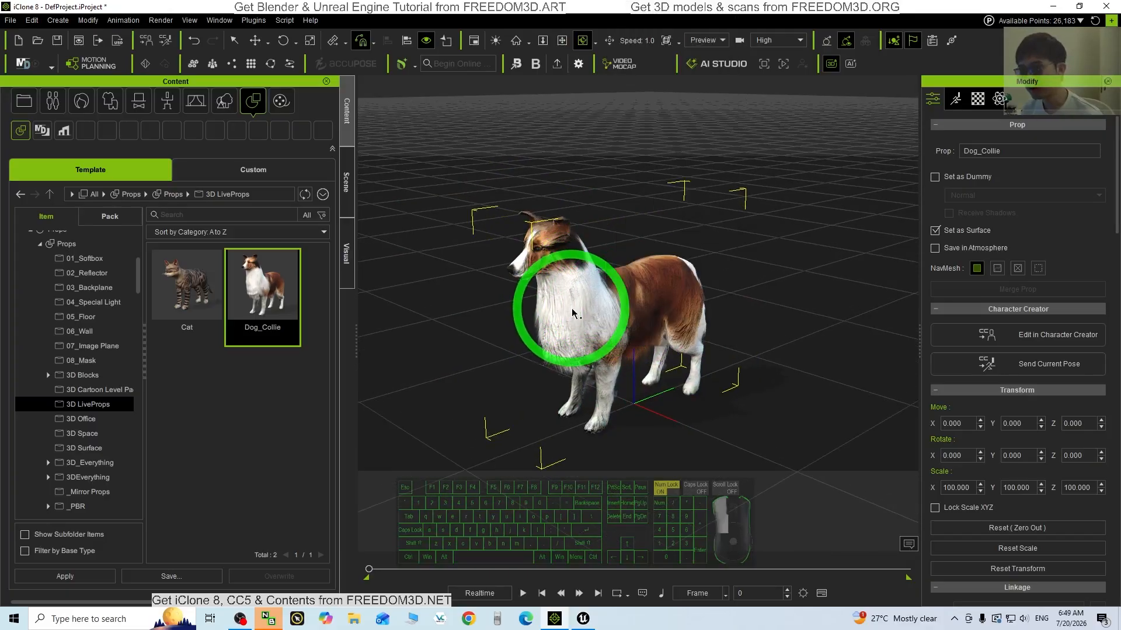
{"action": "right_click", "coordinate": [587, 295]}
{"action": "left_click", "coordinate": [661, 131]}
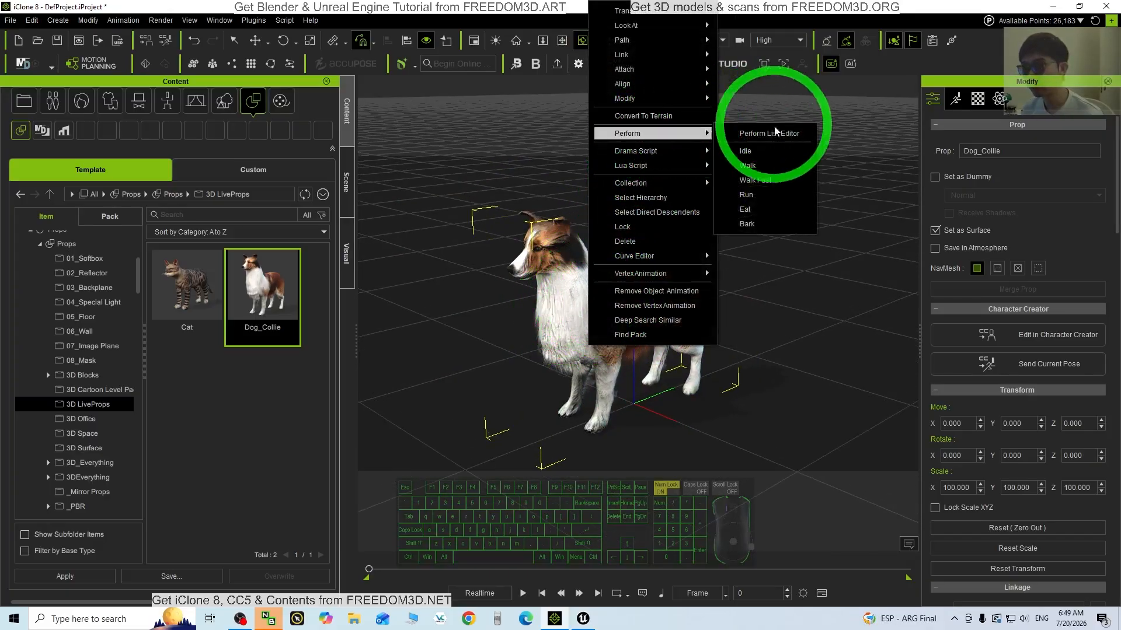
{"action": "left_click", "coordinate": [750, 166]}
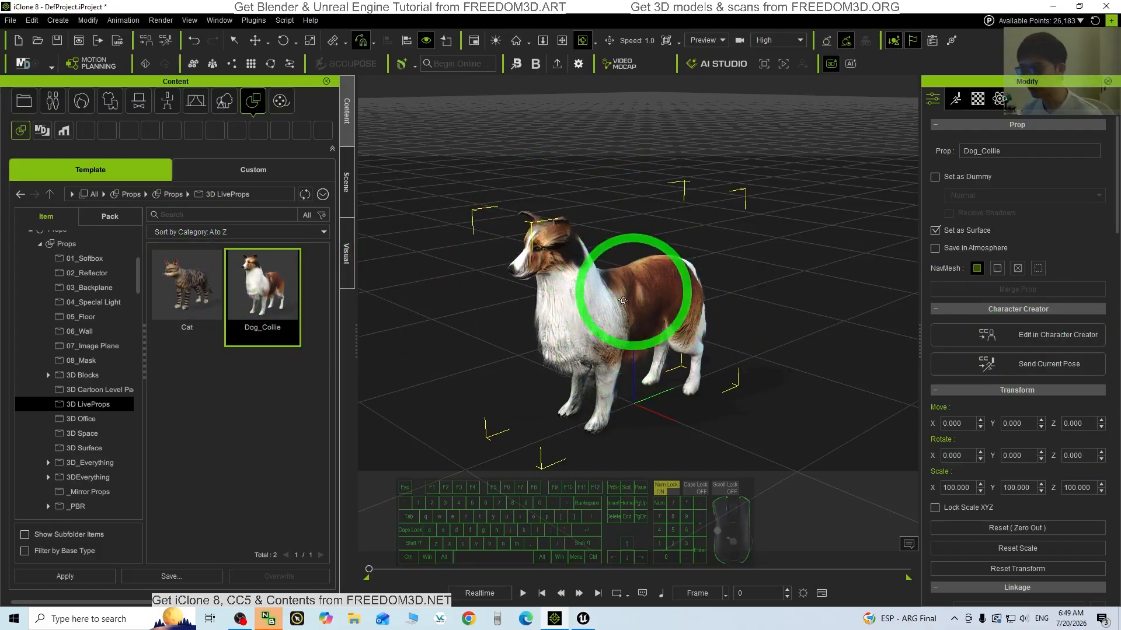
{"action": "scroll", "coordinate": [660, 299], "scroll_direction": "up", "scroll_amount": 2}
{"action": "key", "text": "x"}
{"action": "key", "text": "c"}
{"action": "mouse_move", "coordinate": [737, 320]}
{"action": "left_mouse_down"}
{"action": "mouse_move", "coordinate": [786, 308]}
{"action": "mouse_move", "coordinate": [751, 315]}
{"action": "left_mouse_up"}
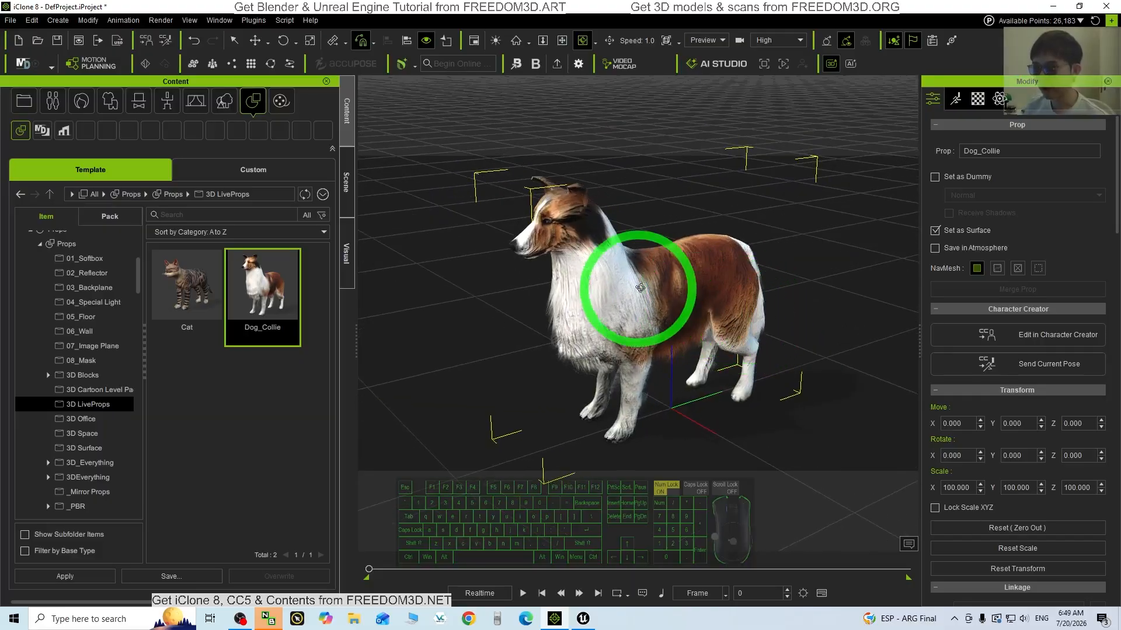
Apply the Run performance to the dog and rewind the timeline to the start
{"action": "right_click", "coordinate": [645, 287]}
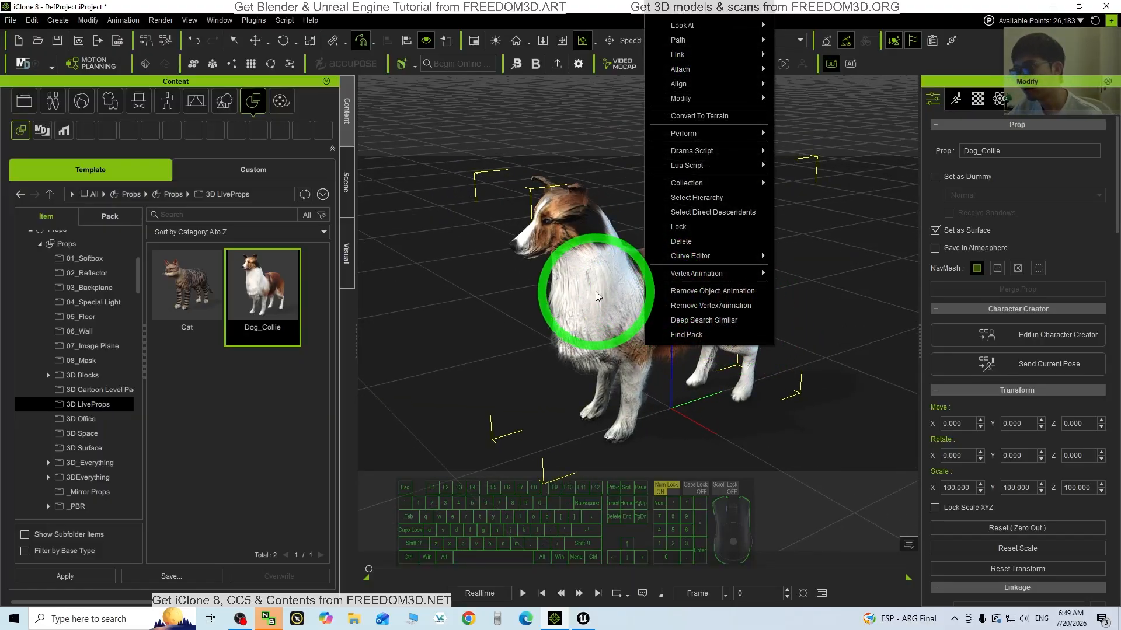
{"action": "mouse_move", "coordinate": [713, 135]}
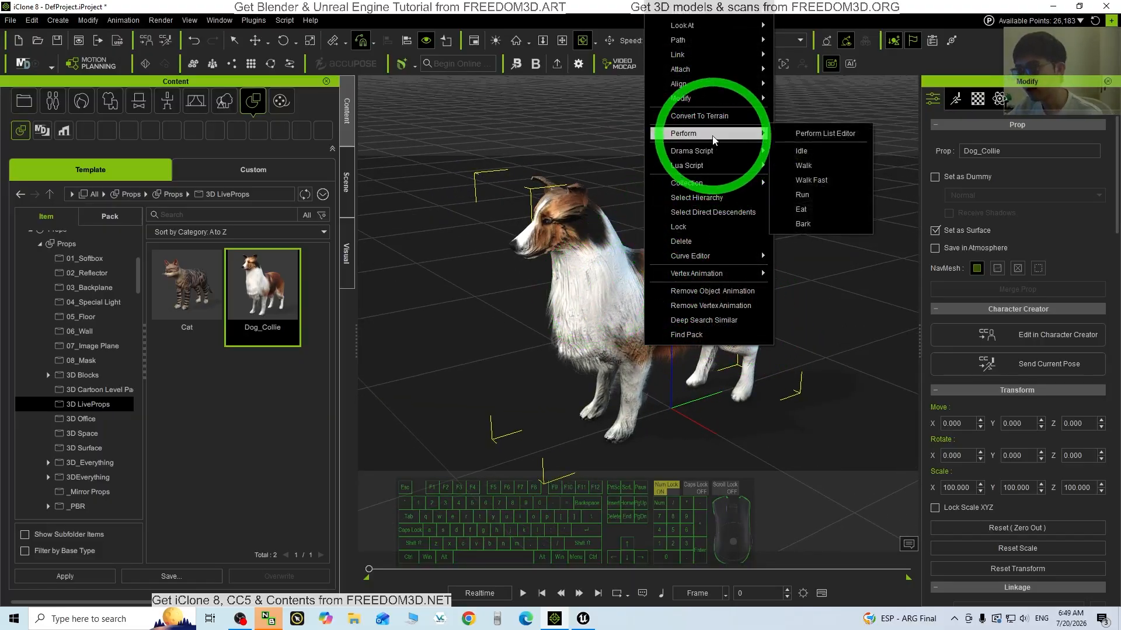
{"action": "left_click", "coordinate": [819, 201]}
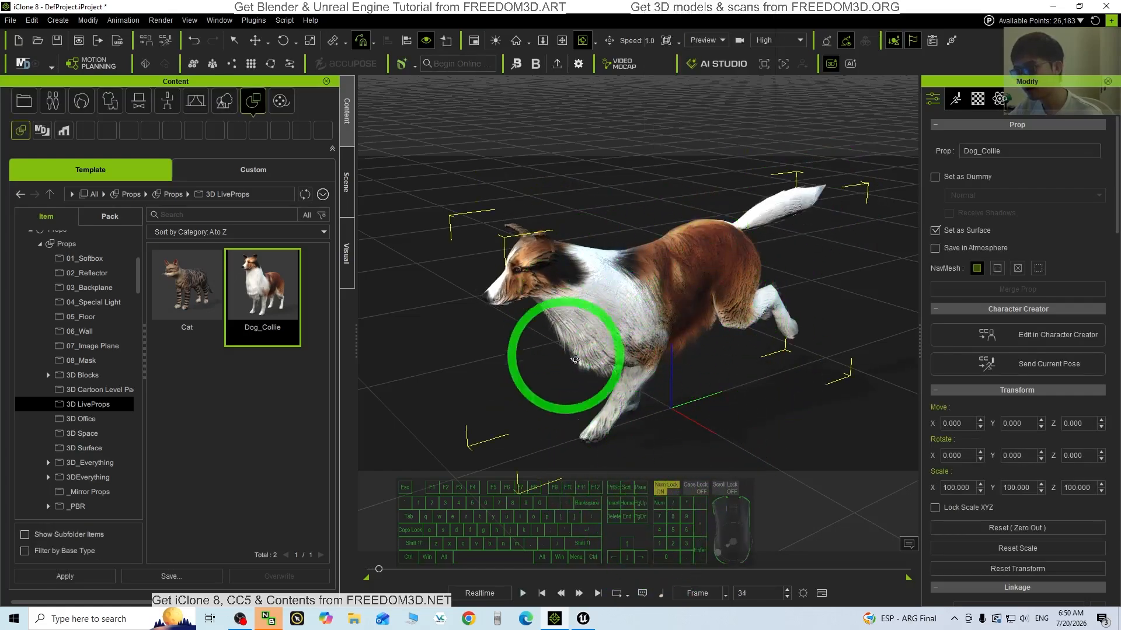
{"action": "left_click", "coordinate": [543, 593]}
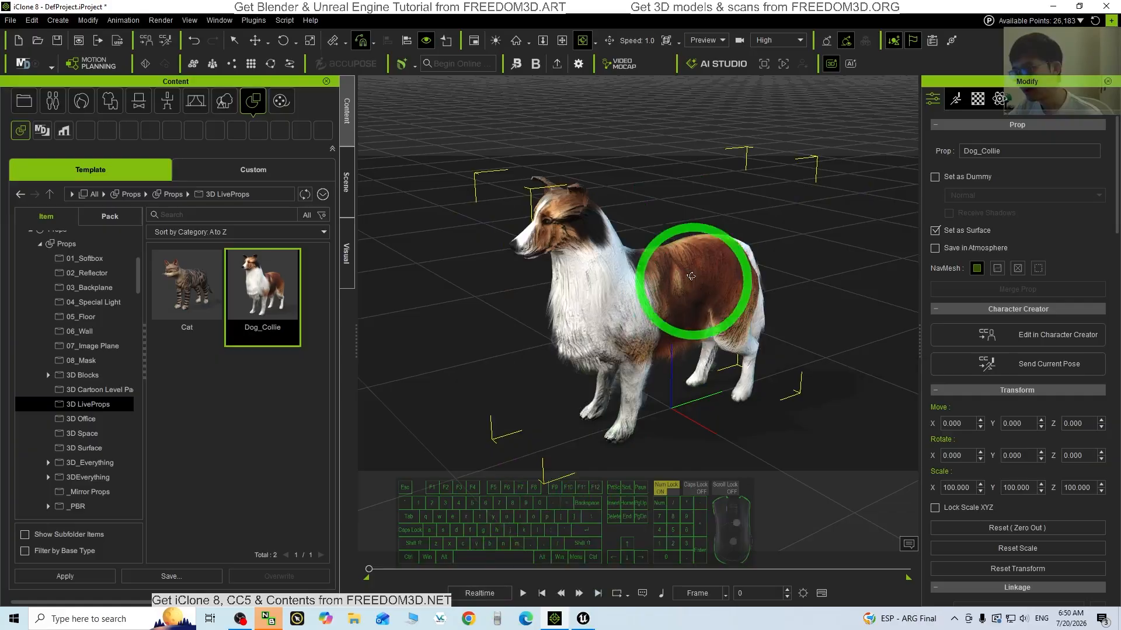
Switch the dog to the Eat performance, then remove its object animation
{"action": "right_click", "coordinate": [684, 261]}
{"action": "mouse_move", "coordinate": [733, 267]}
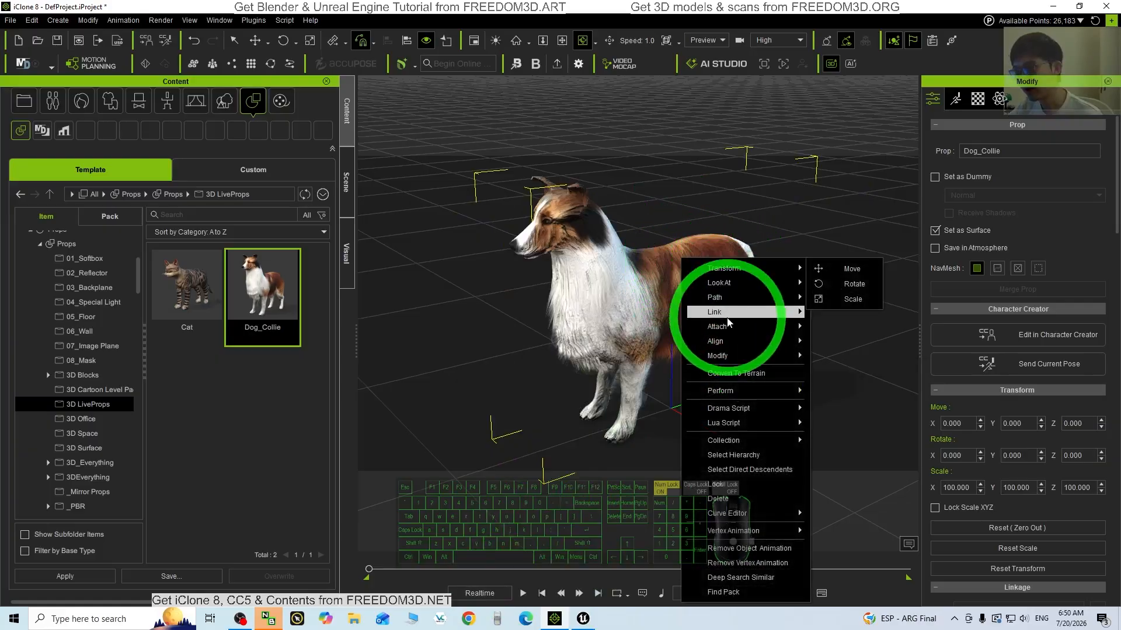
{"action": "mouse_move", "coordinate": [743, 392]}
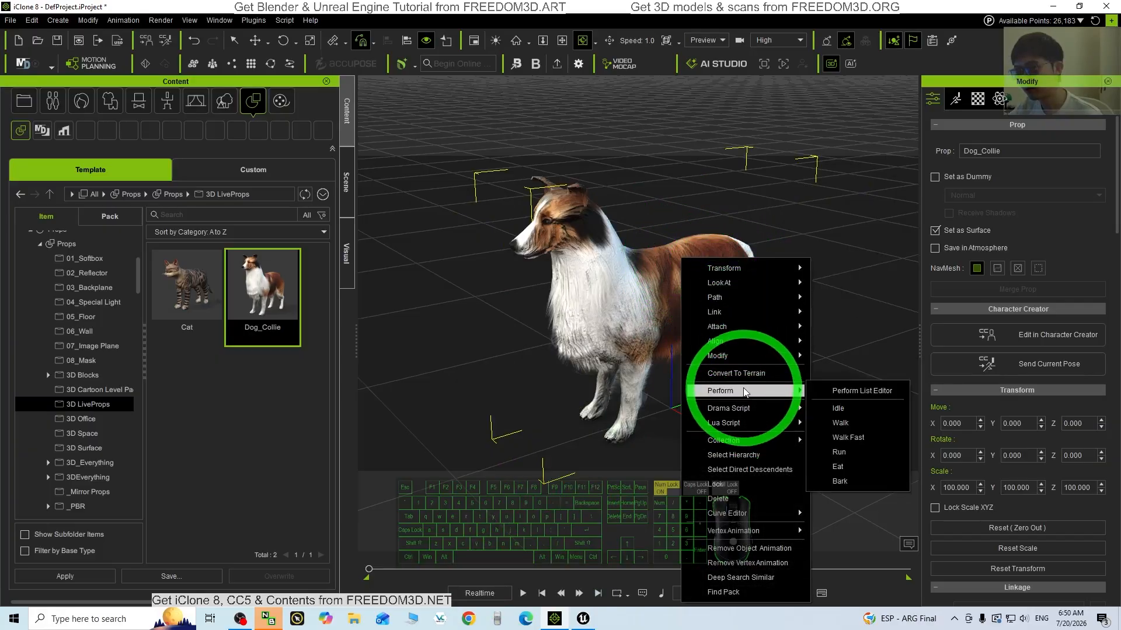
{"action": "left_click", "coordinate": [838, 466]}
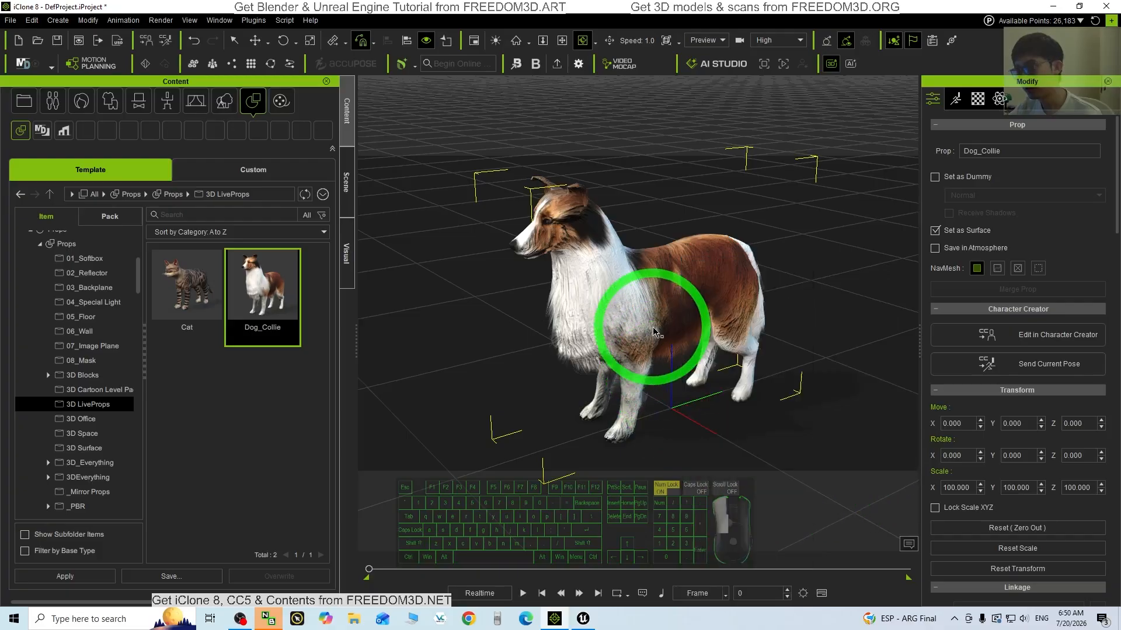
{"action": "right_click", "coordinate": [659, 284]}
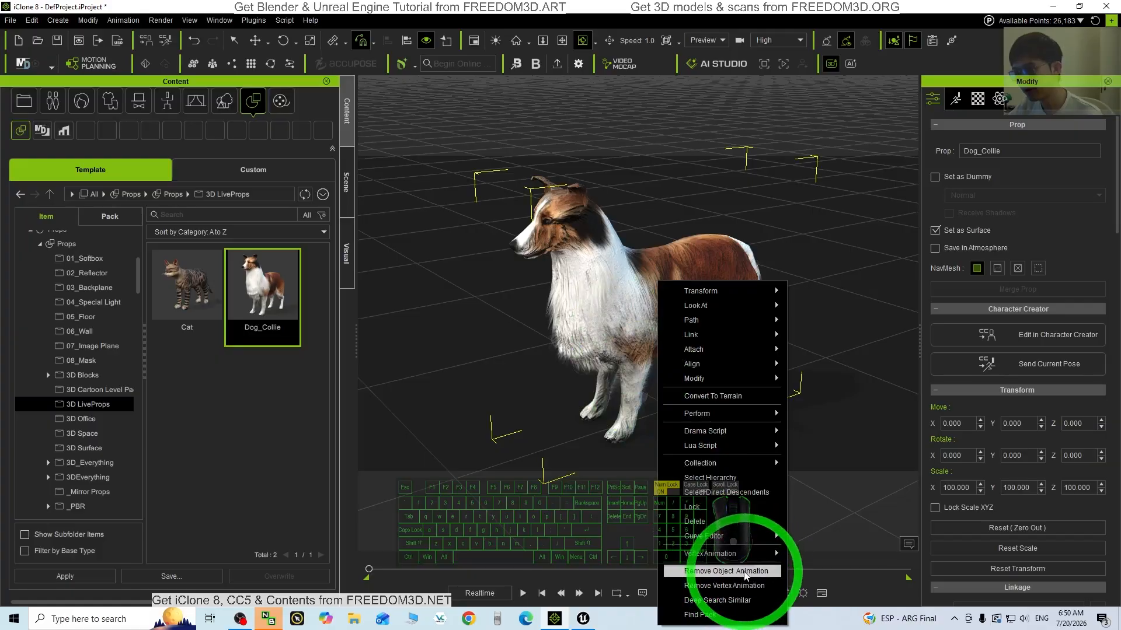
{"action": "left_click", "coordinate": [736, 586]}
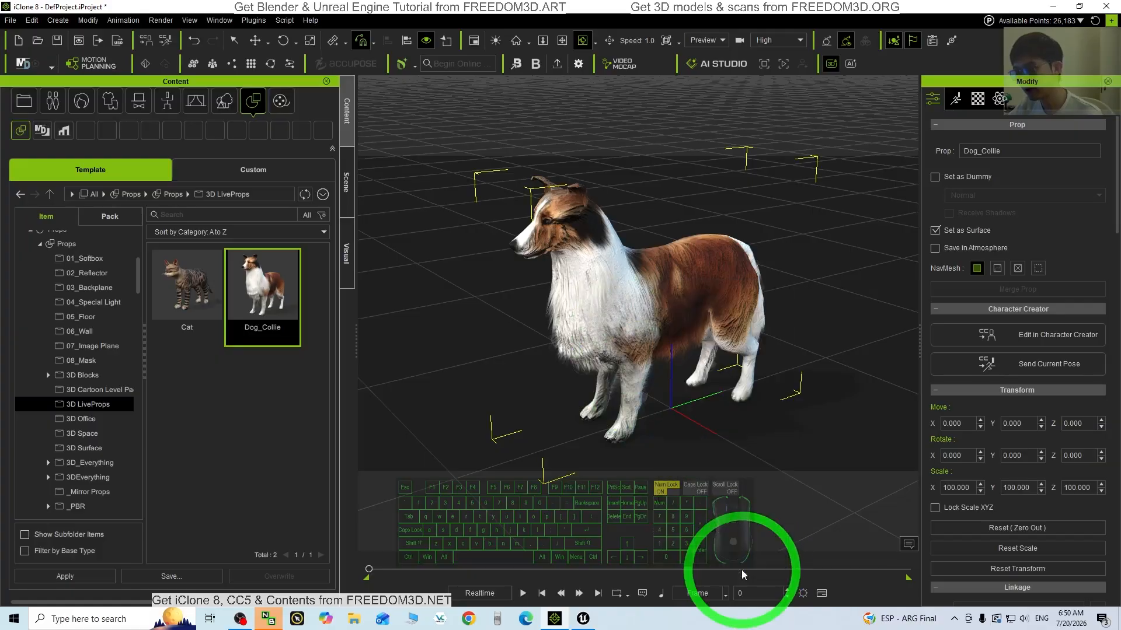
Apply the Run performance to the dog, stop playback, and apply Run again
{"action": "right_click", "coordinate": [645, 298]}
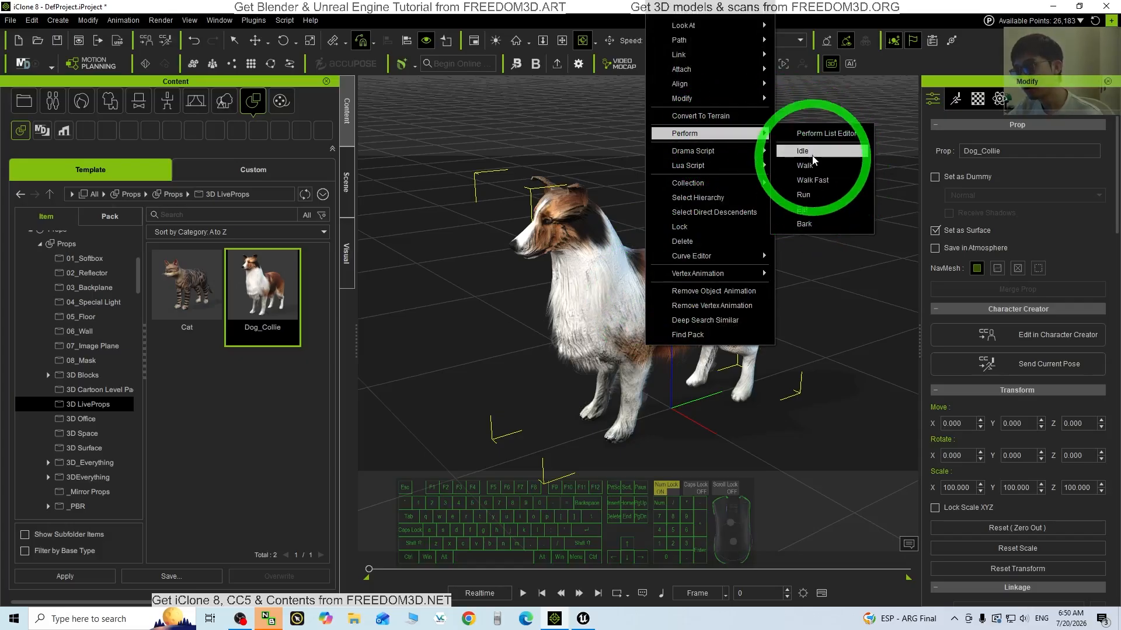
{"action": "left_click", "coordinate": [816, 196]}
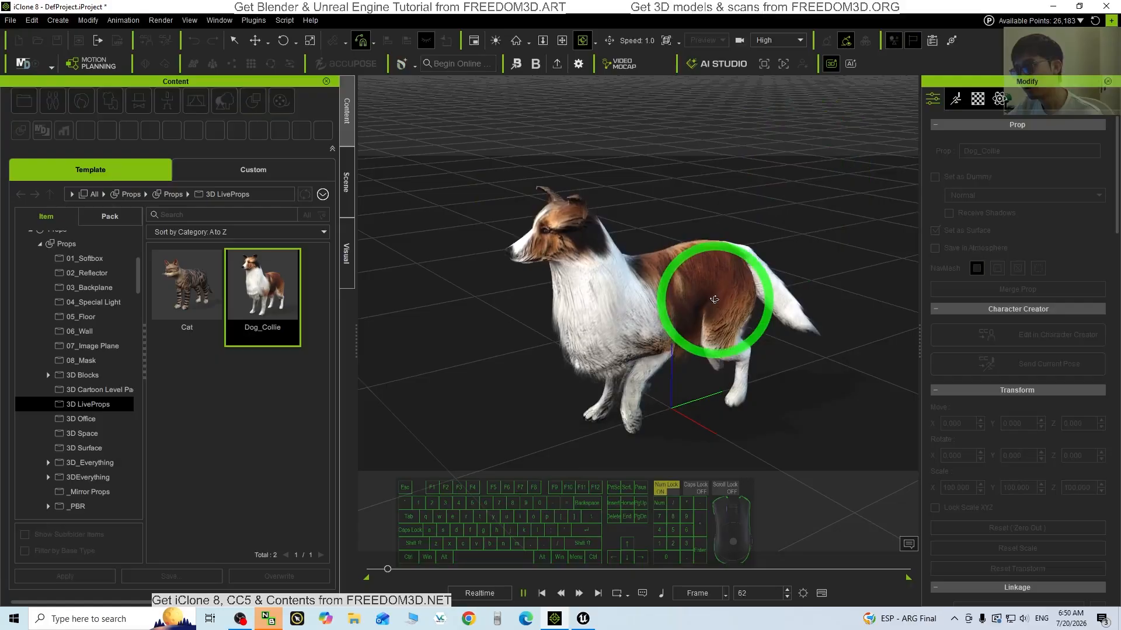
{"action": "key", "text": "space"}
{"action": "right_click", "coordinate": [654, 306]}
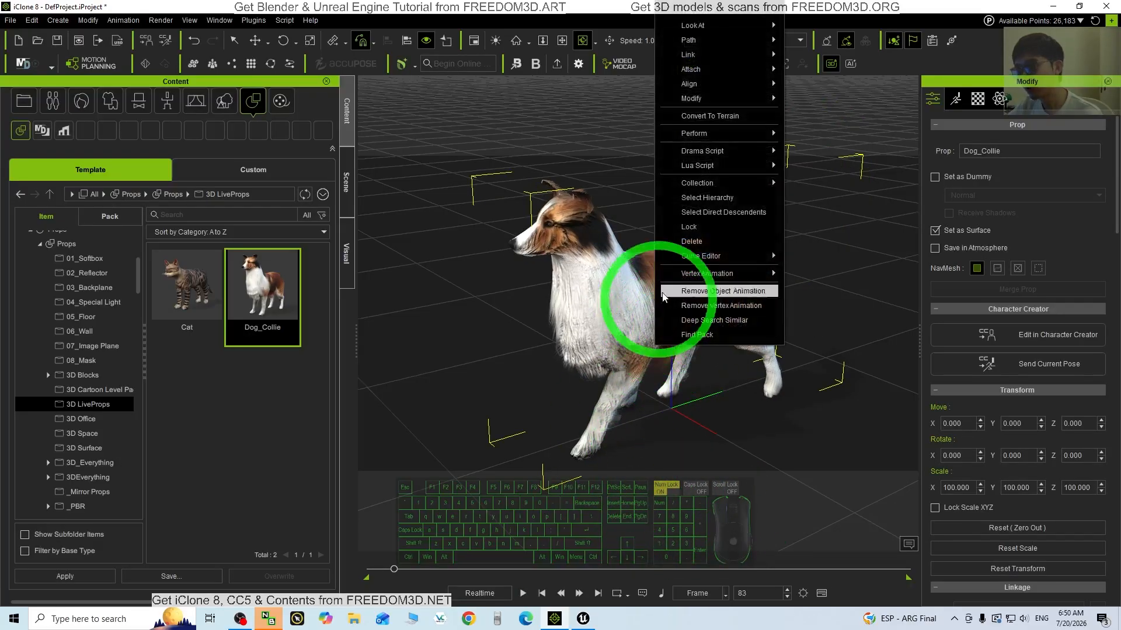
{"action": "mouse_move", "coordinate": [709, 135]}
{"action": "left_click", "coordinate": [815, 202]}
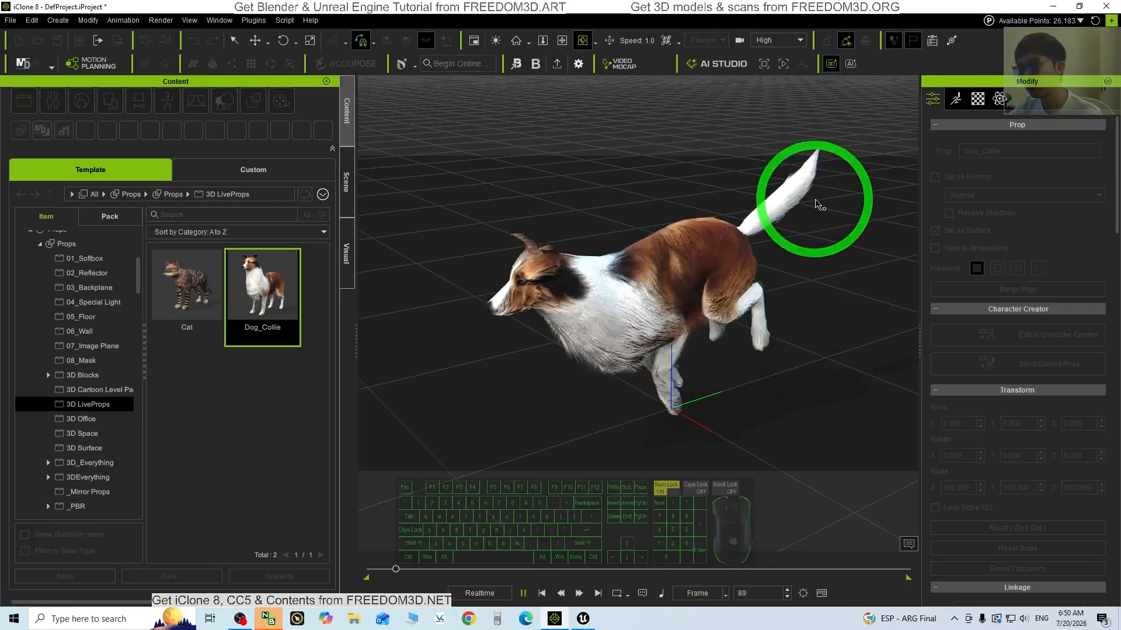
Switch the dog to the Walk performance, then to the Eat performance
{"action": "right_click", "coordinate": [649, 278]}
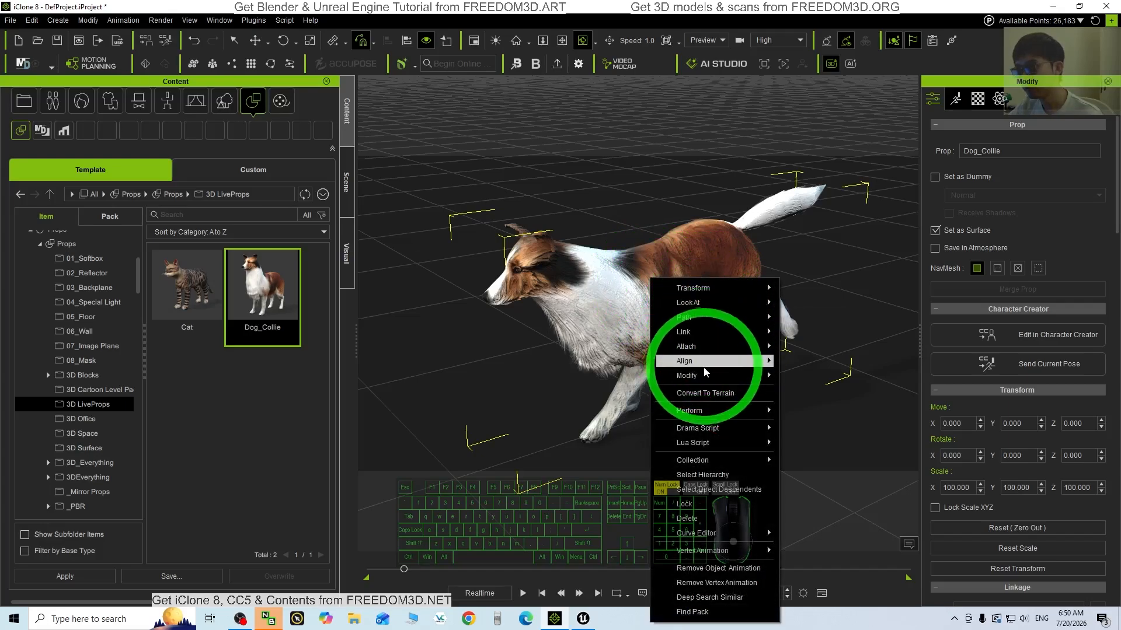
{"action": "mouse_move", "coordinate": [701, 410]}
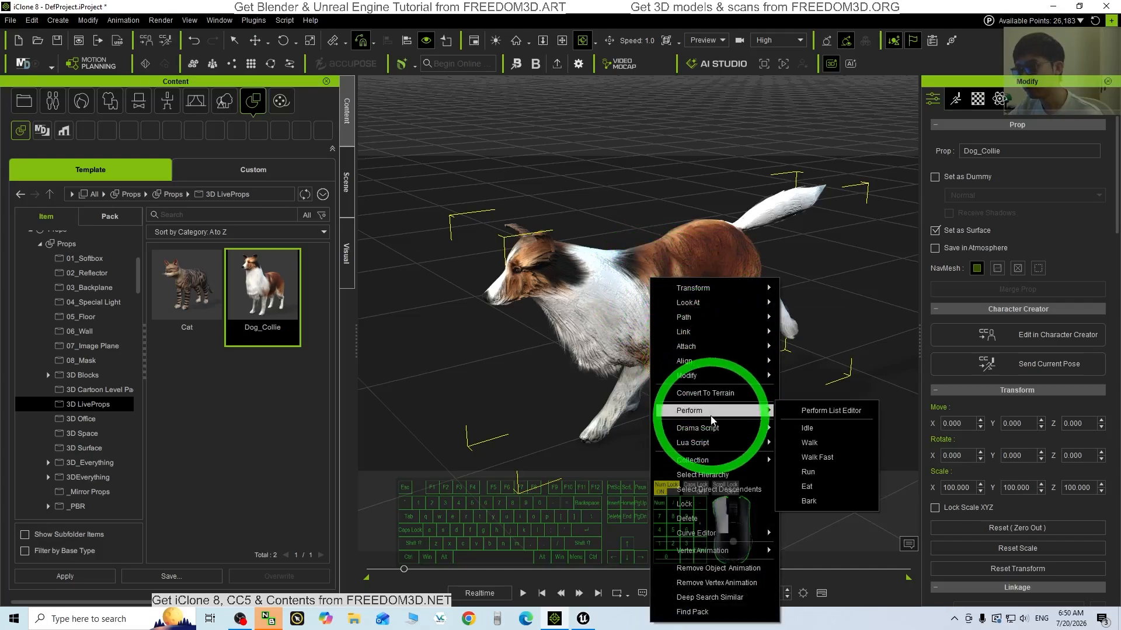
{"action": "left_click", "coordinate": [829, 446]}
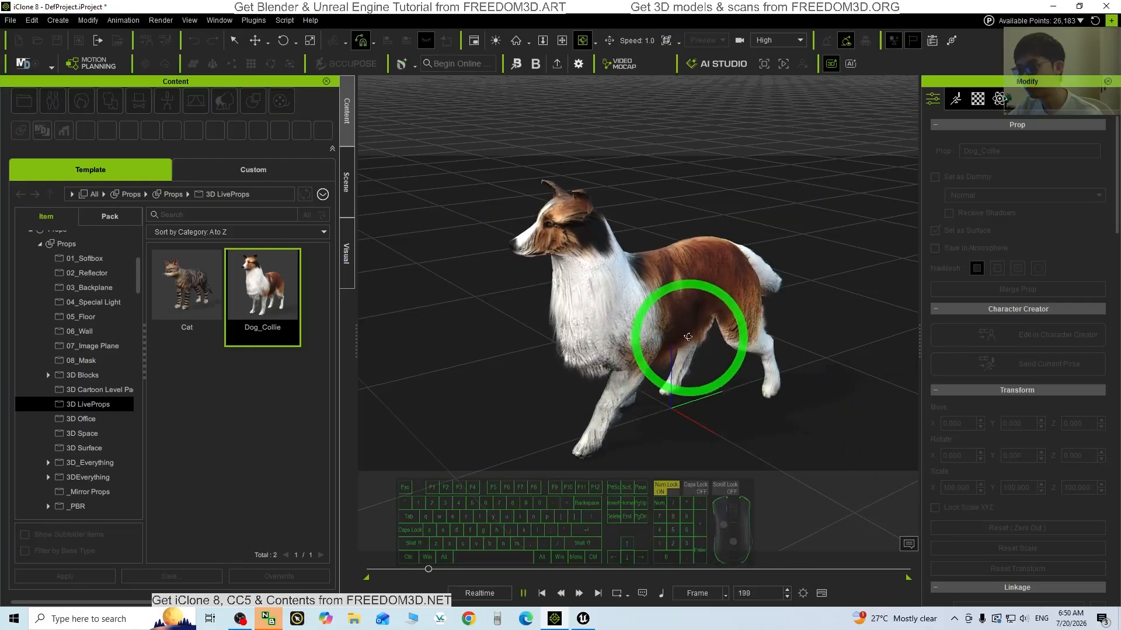
{"action": "right_click", "coordinate": [648, 306]}
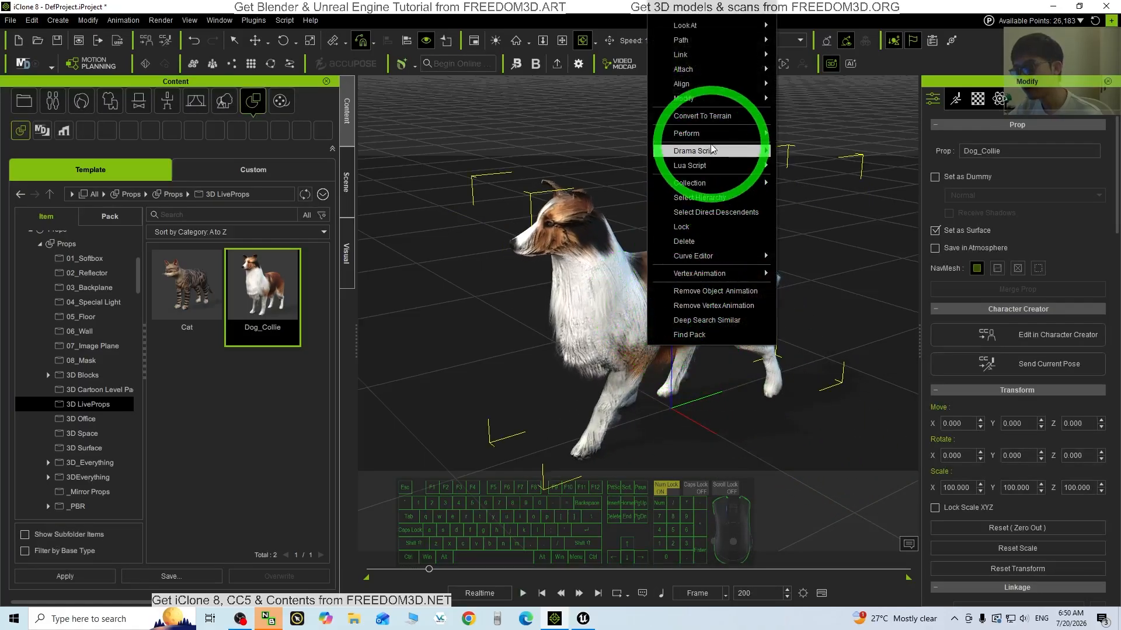
{"action": "mouse_move", "coordinate": [717, 135]}
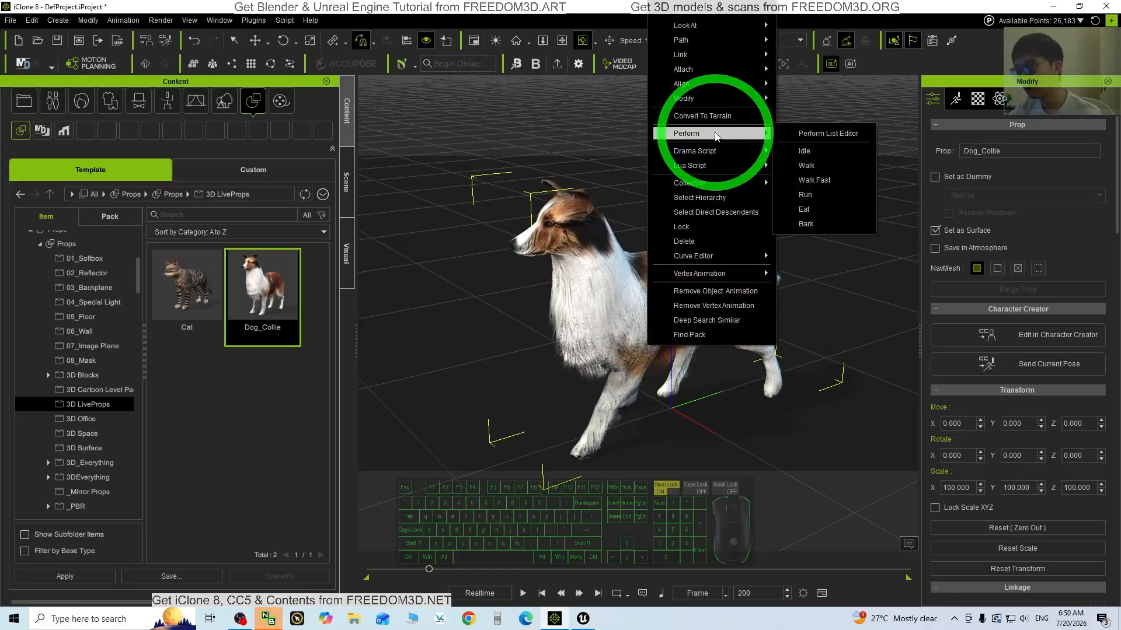
{"action": "left_click", "coordinate": [822, 215]}
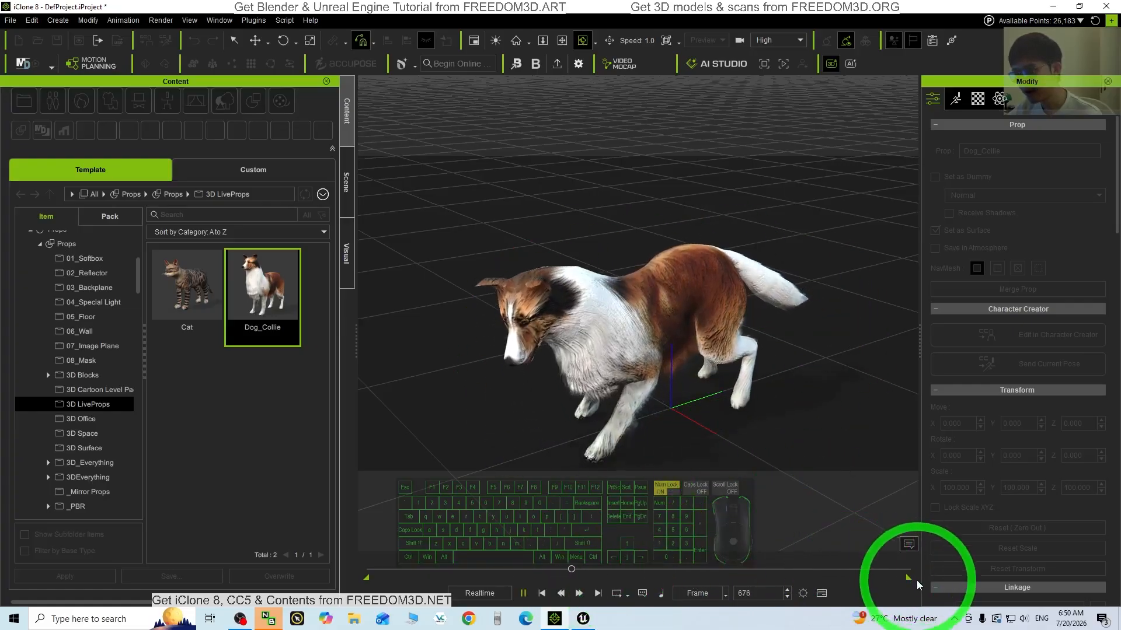
Pull the playback range end earlier, play the animation through frame 690, and restore the window
{"action": "left_click_drag", "start_coordinate": [912, 579], "coordinate": [748, 580]}
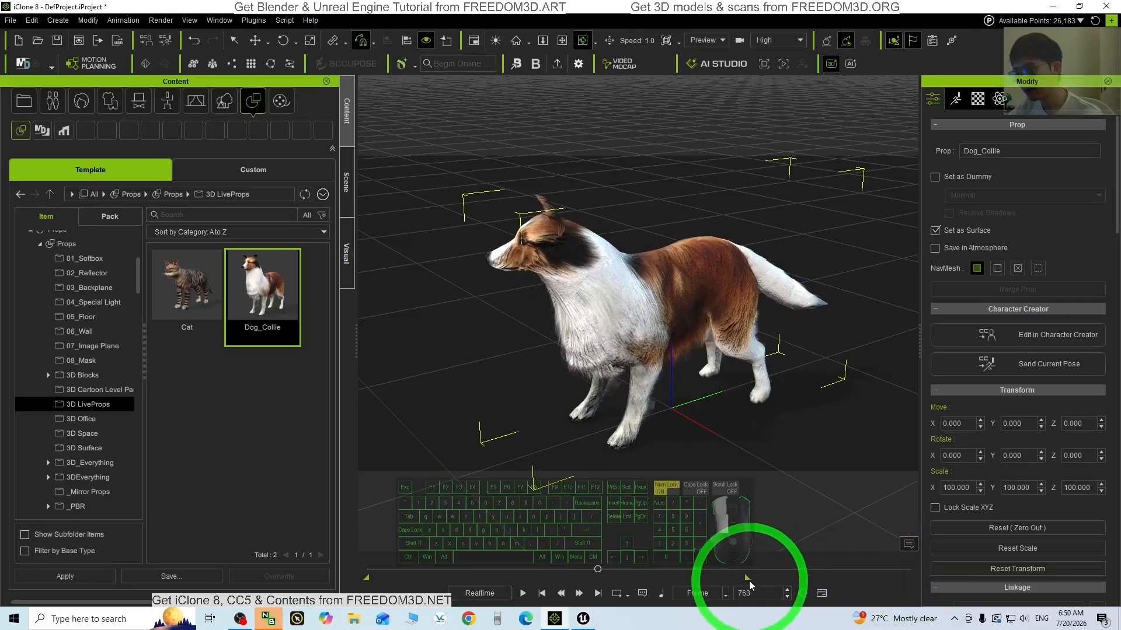
{"action": "left_click_drag", "start_coordinate": [675, 579], "coordinate": [605, 579]}
{"action": "left_click", "coordinate": [541, 592]}
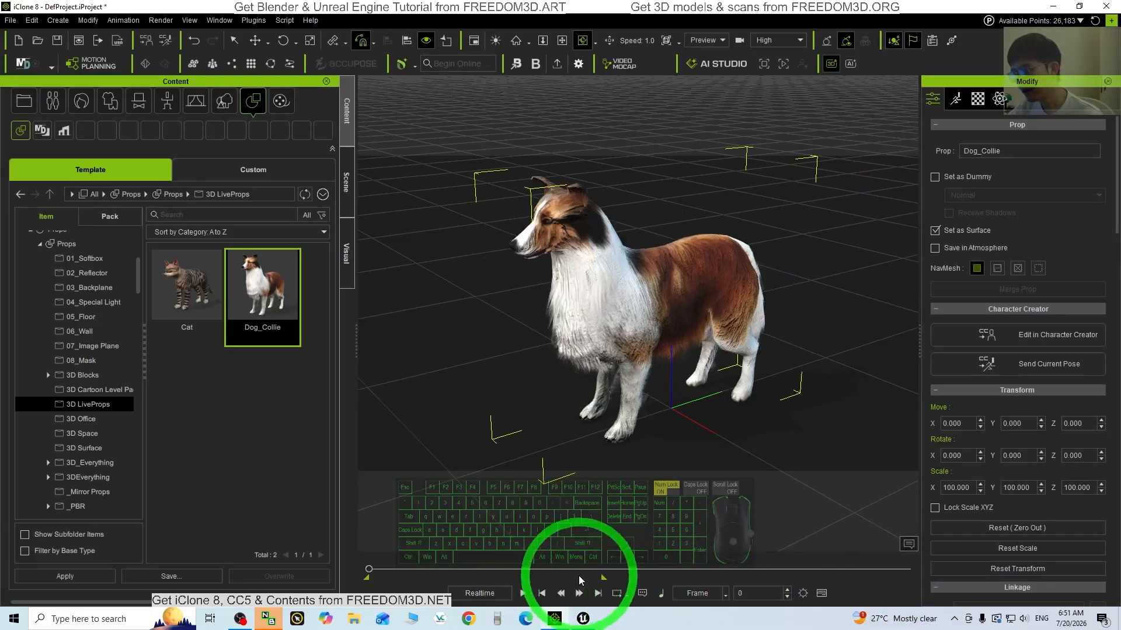
{"action": "left_click", "coordinate": [522, 593]}
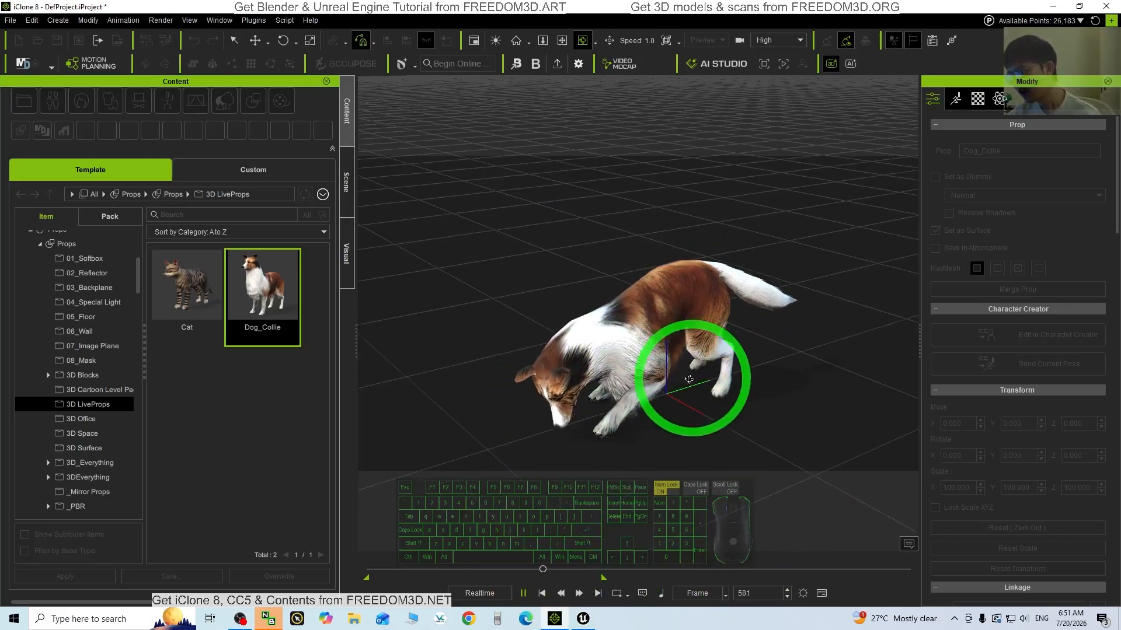
{"action": "left_click", "coordinate": [523, 593]}
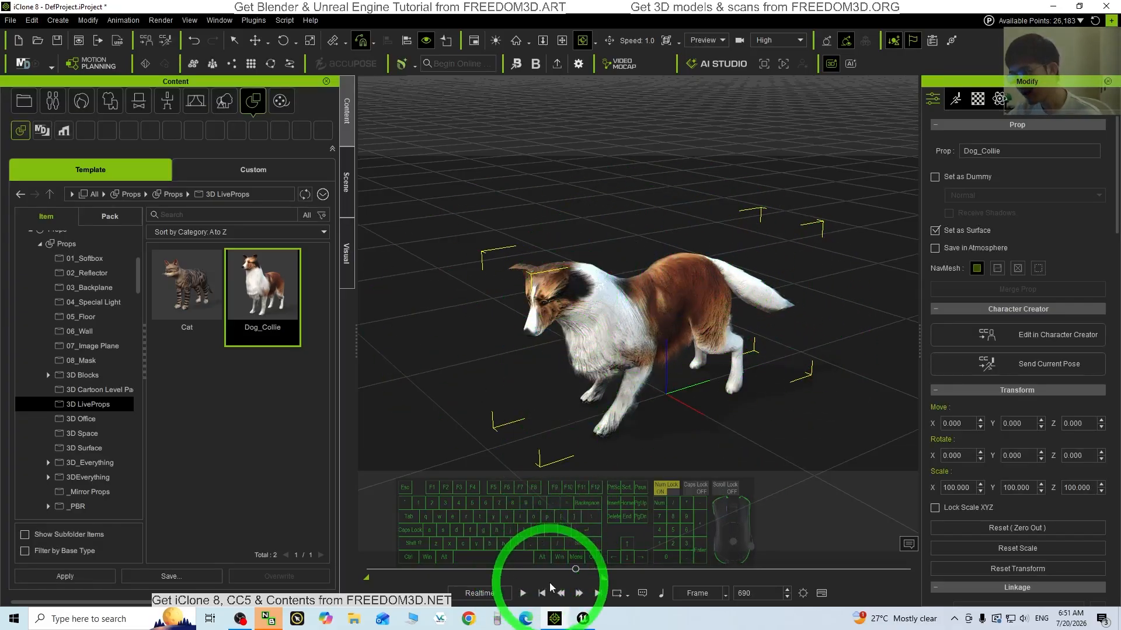
{"action": "left_click", "coordinate": [582, 619]}
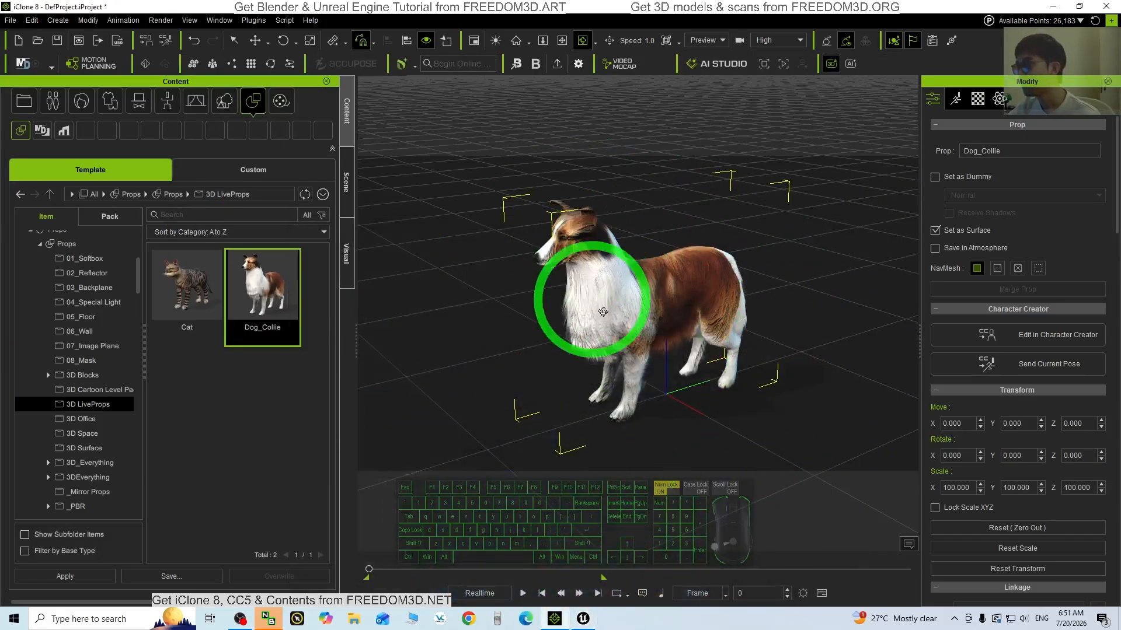
{"action": "left_click_drag", "start_coordinate": [484, 7], "coordinate": [630, 30]}
Set up an FBX export with the Unreal (UE5 Skeleton) preset at 30 FPS over range 0–778
{"action": "left_click", "coordinate": [288, 32]}
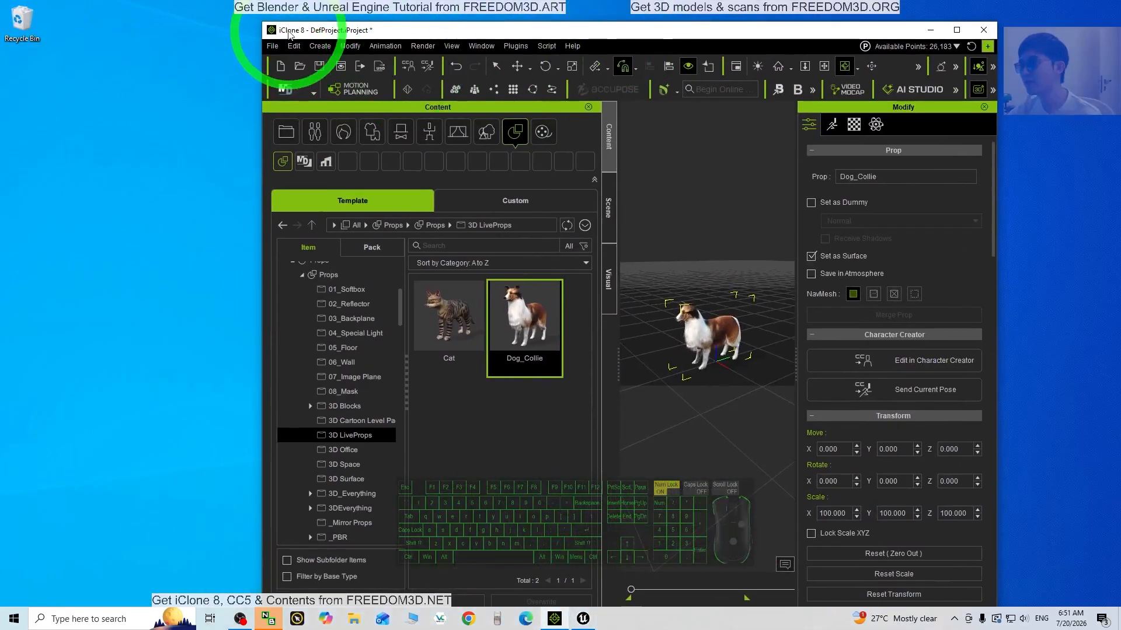
{"action": "left_click", "coordinate": [311, 156]}
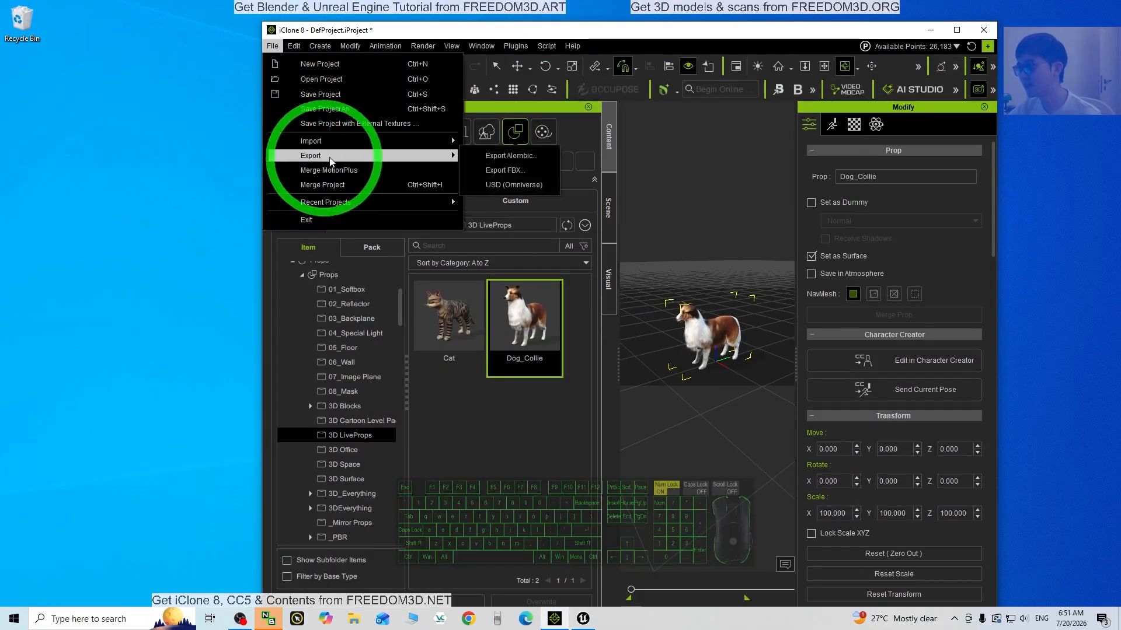
{"action": "left_click", "coordinate": [513, 176]}
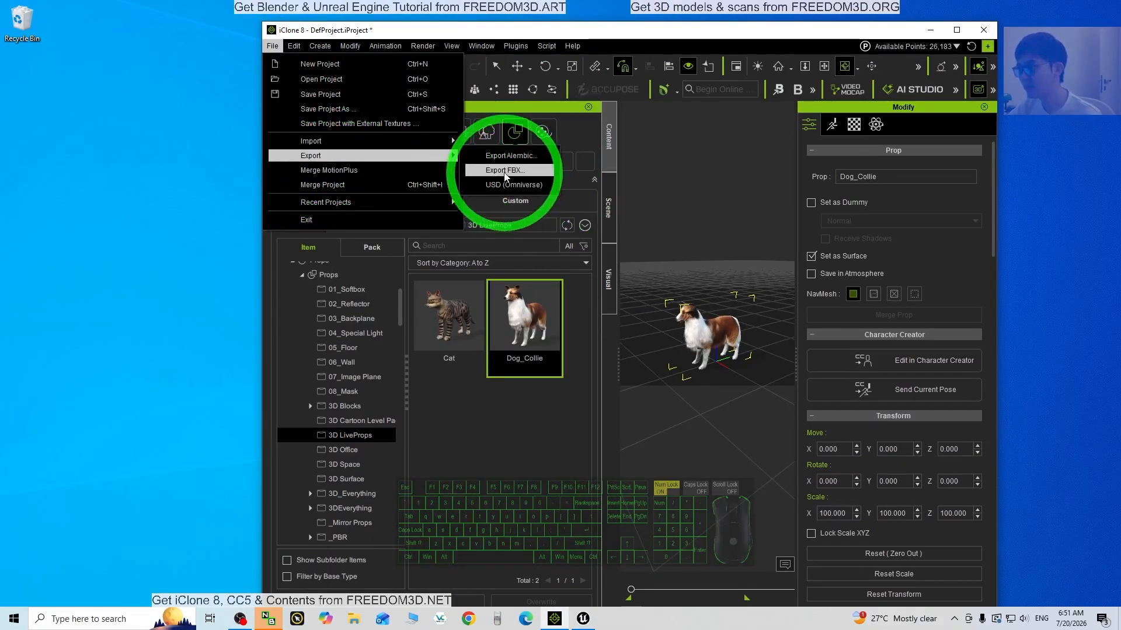
{"action": "left_click_drag", "start_coordinate": [411, 179], "coordinate": [159, 153]}
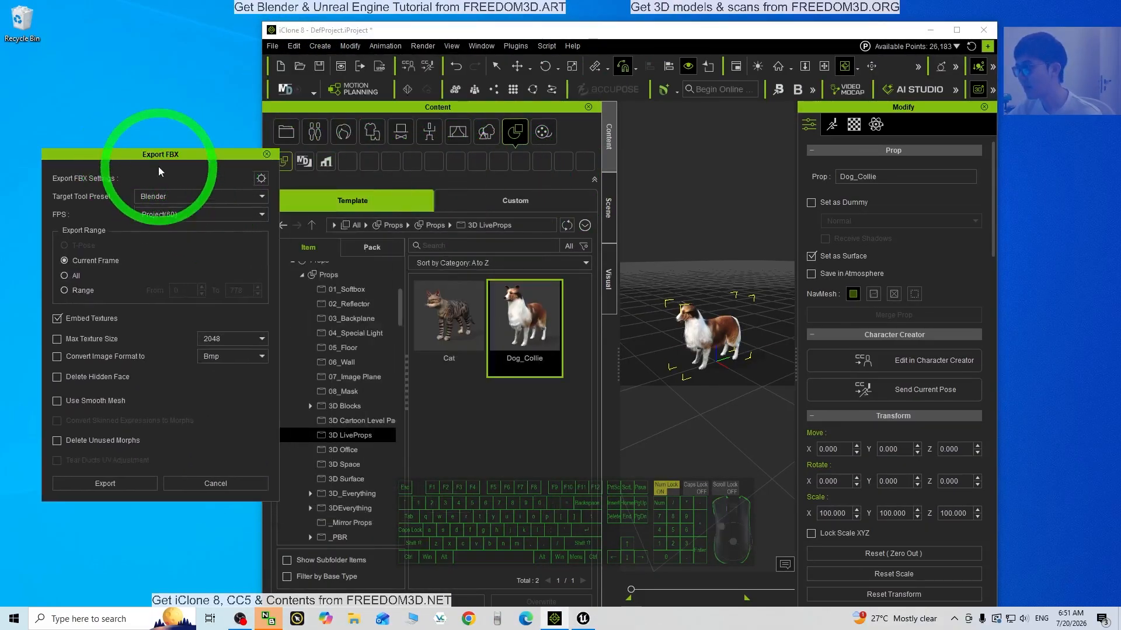
{"action": "left_click", "coordinate": [170, 196]}
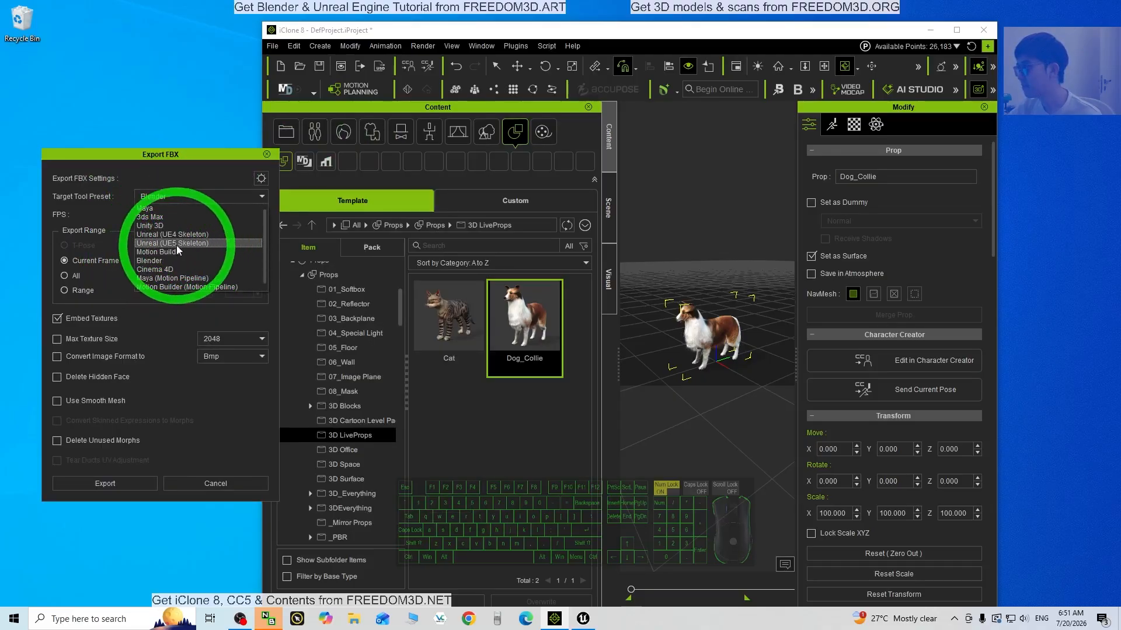
{"action": "left_click", "coordinate": [219, 242]}
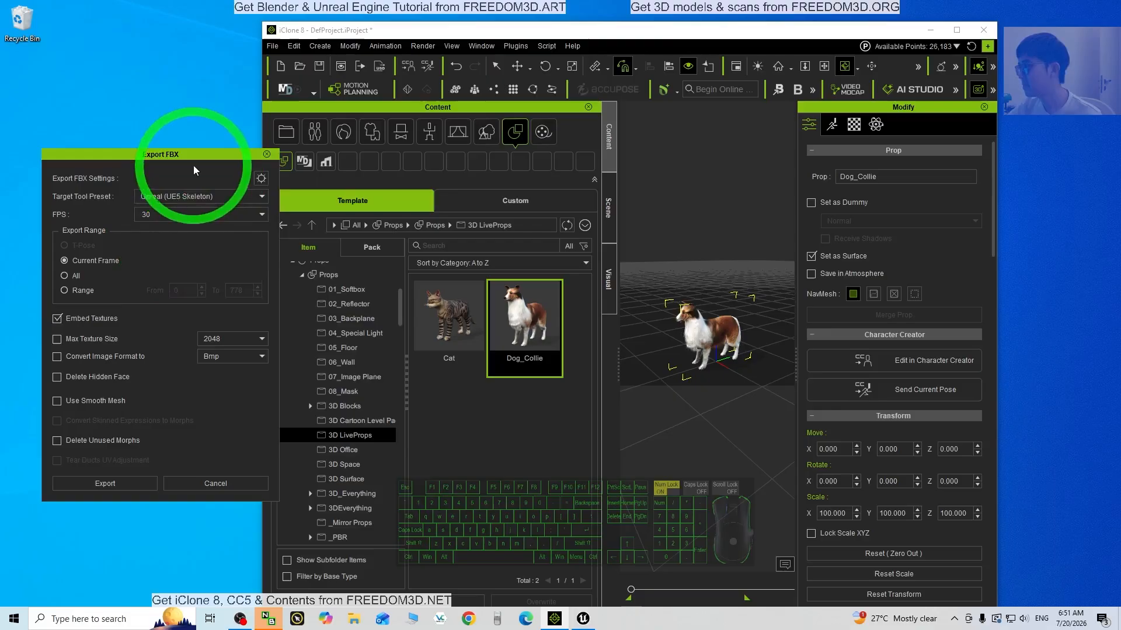
{"action": "left_click_drag", "start_coordinate": [216, 157], "coordinate": [271, 155]}
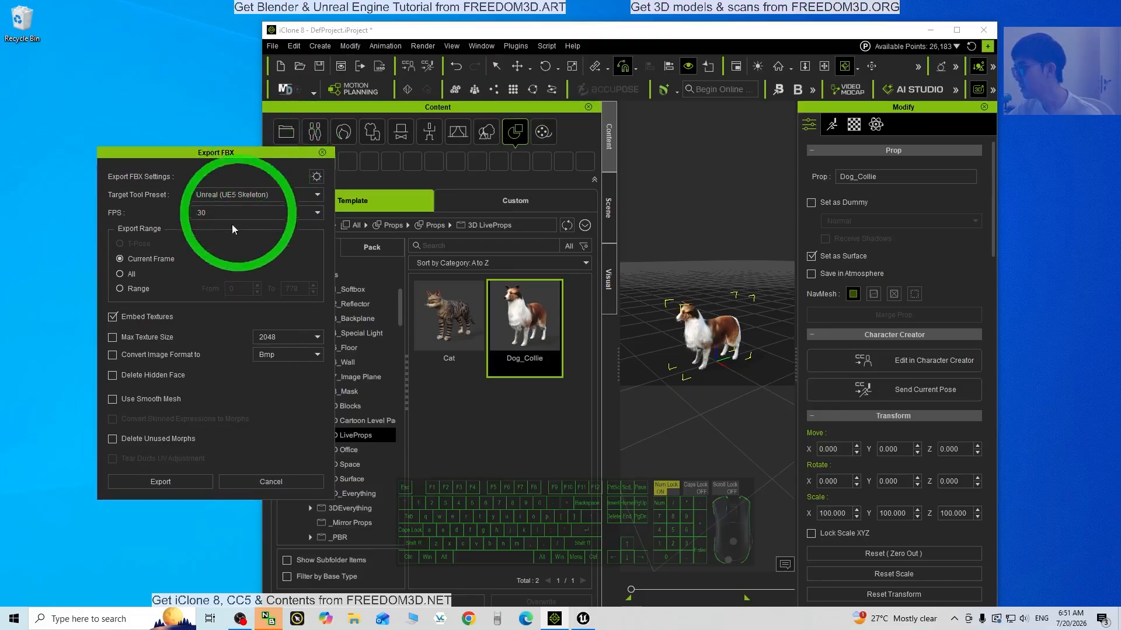
{"action": "left_click", "coordinate": [125, 288]}
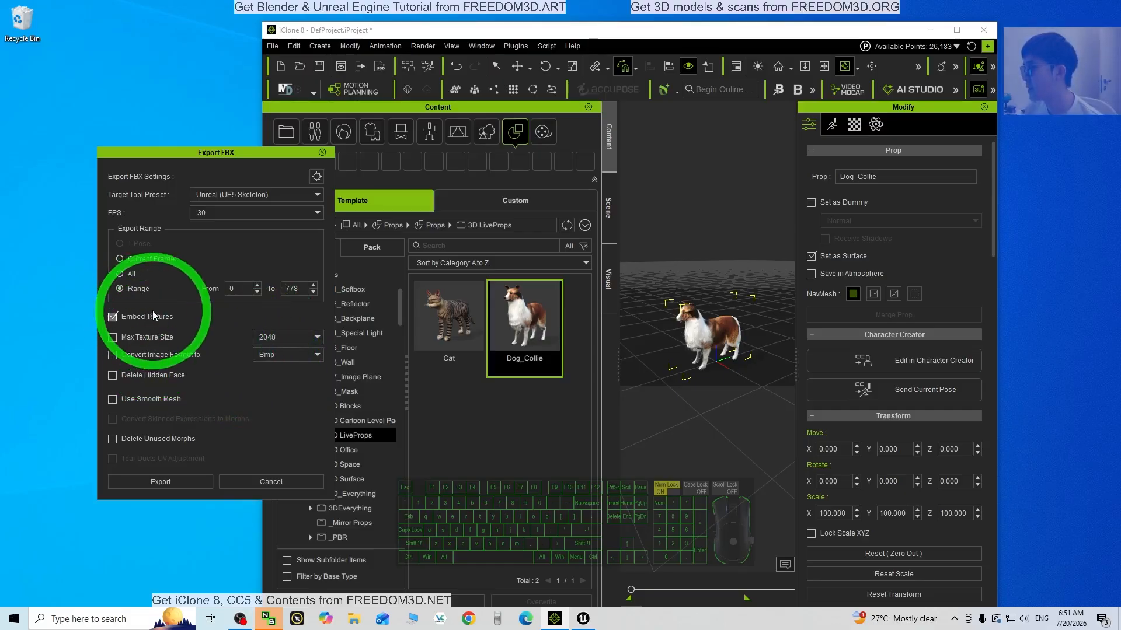
Enable Merge Opacity to Diffuse Texture in the advanced settings and start the FBX export
{"action": "left_click", "coordinate": [317, 179]}
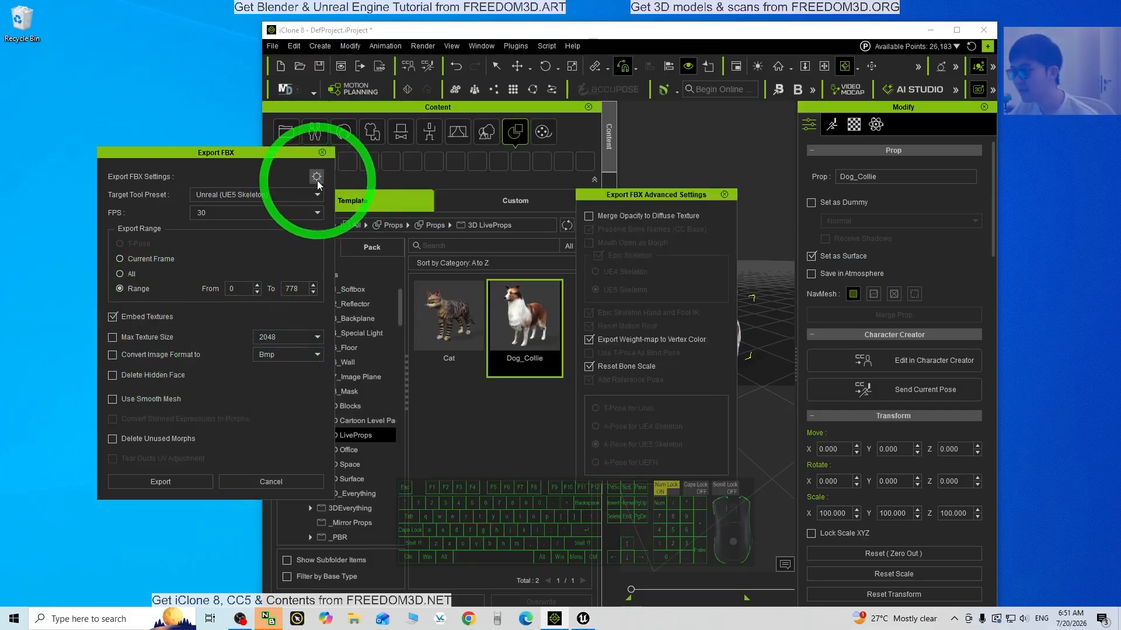
{"action": "left_click_drag", "start_coordinate": [645, 198], "coordinate": [398, 196]}
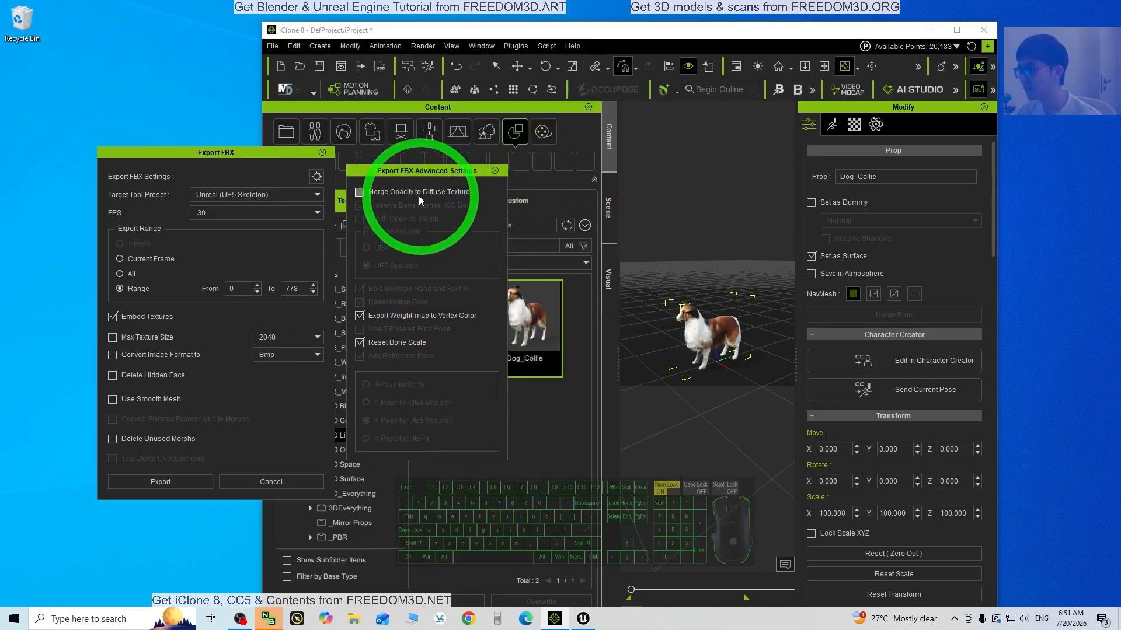
{"action": "left_click", "coordinate": [360, 193]}
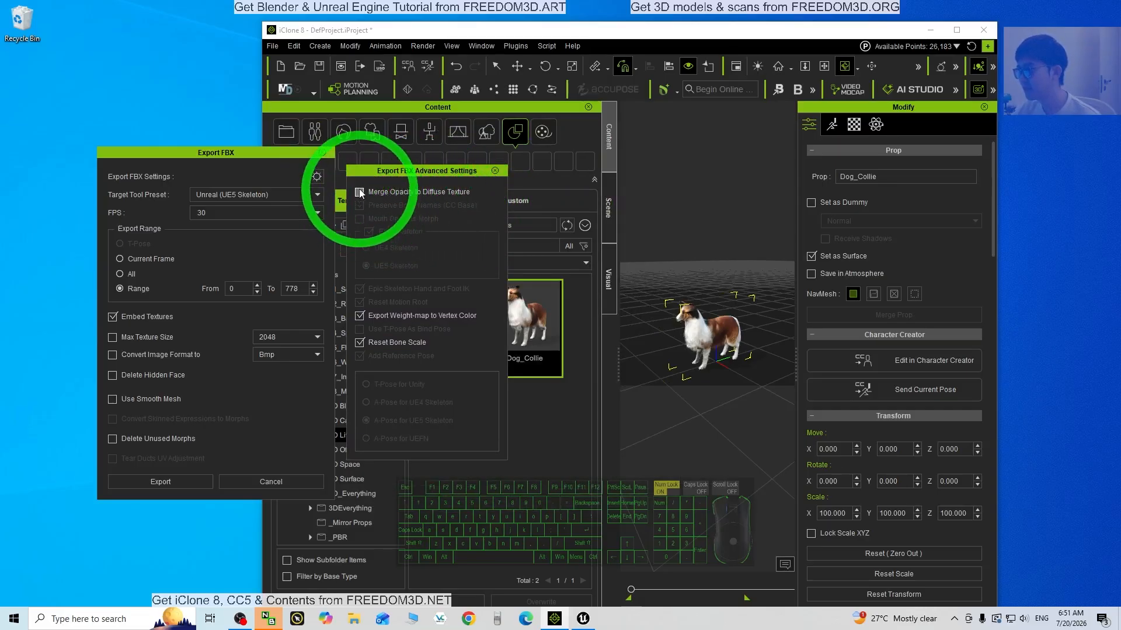
{"action": "mouse_move", "coordinate": [418, 176]}
{"action": "left_mouse_down"}
{"action": "mouse_move", "coordinate": [430, 193]}
{"action": "mouse_move", "coordinate": [416, 188]}
{"action": "left_mouse_up"}
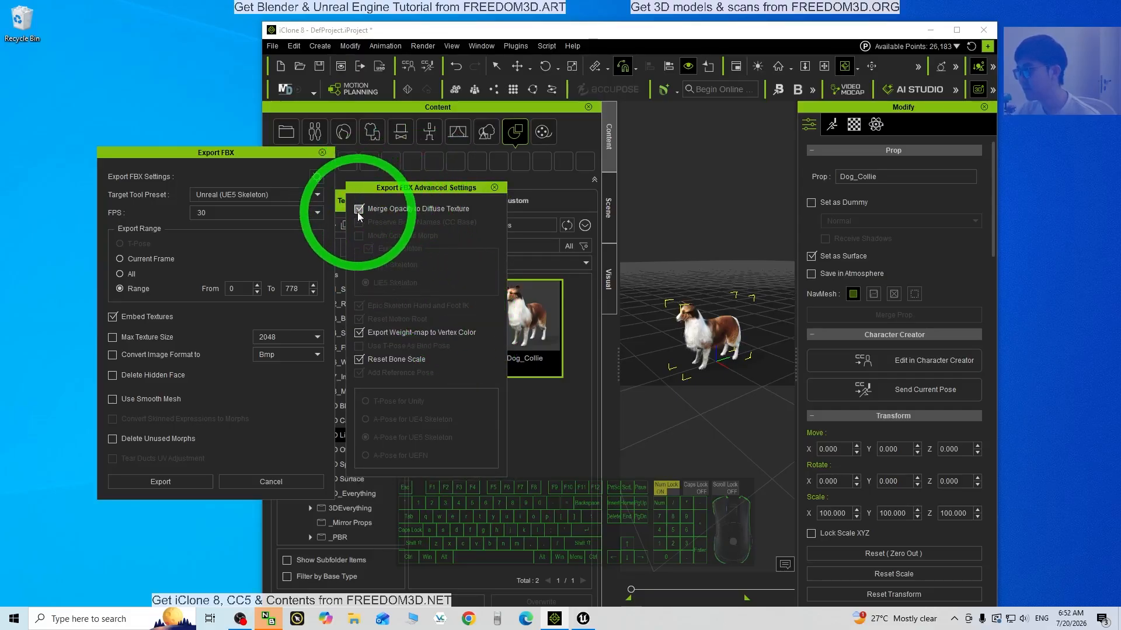
{"action": "left_click", "coordinate": [158, 479]}
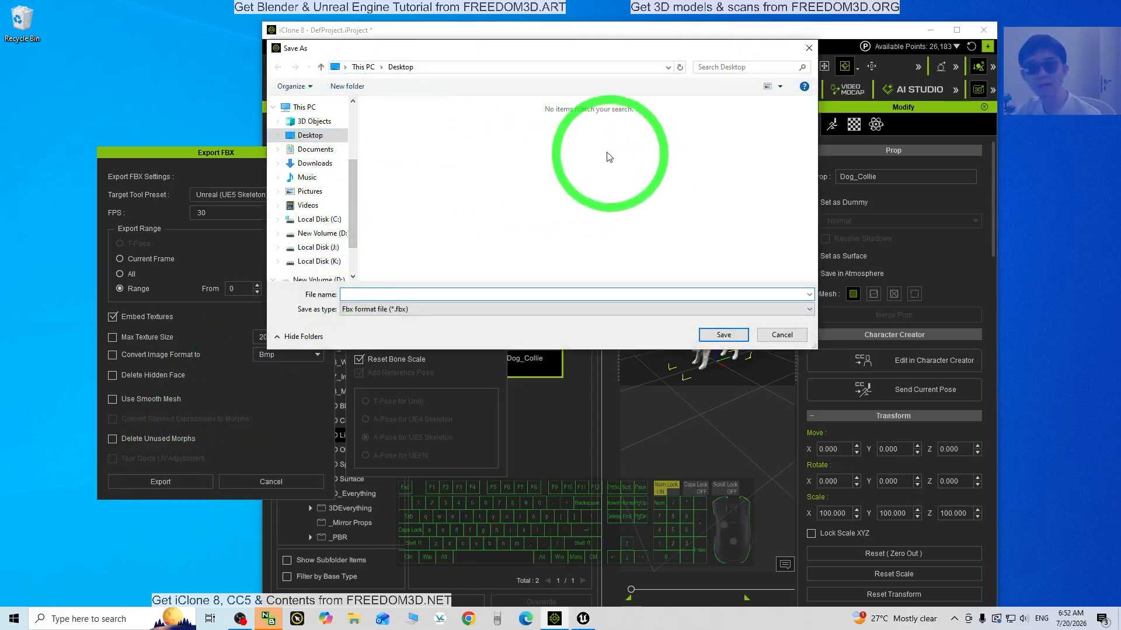
Save the FBX as 'Dog Collie' on the Desktop and dismiss the auto setup notice
{"action": "left_click", "coordinate": [373, 294]}
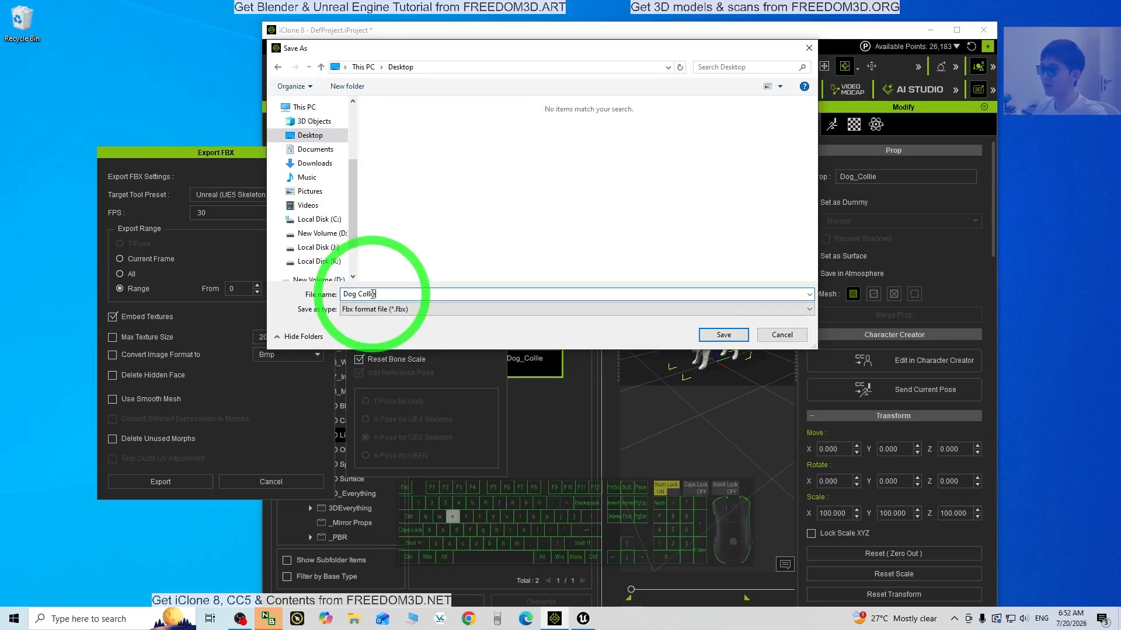
{"action": "key", "text": "Return"}
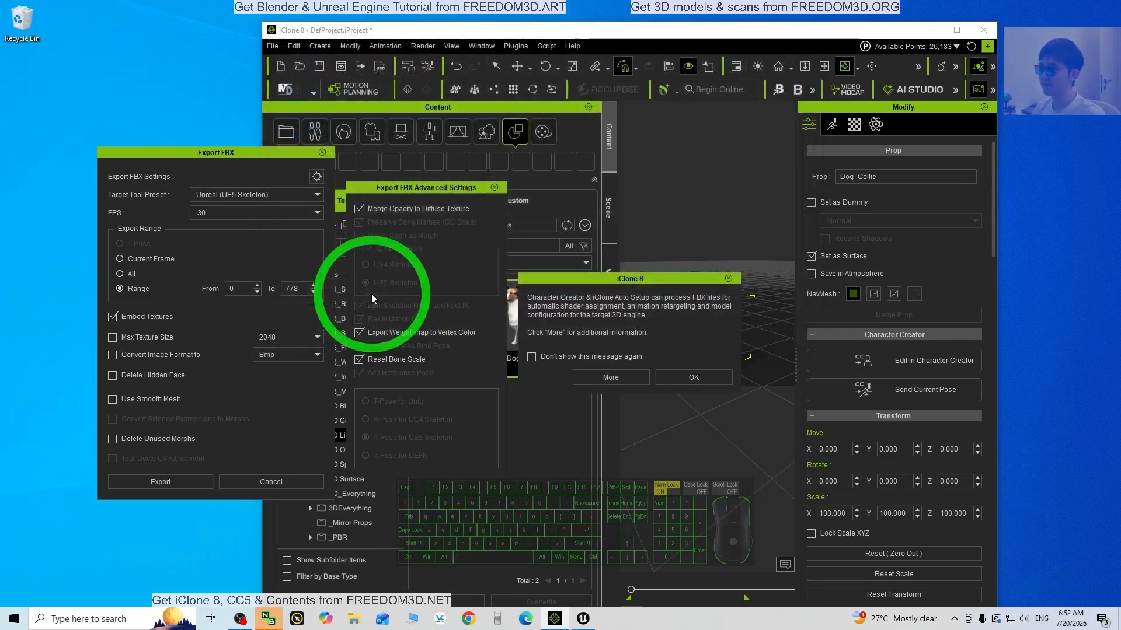
{"action": "left_click", "coordinate": [671, 380]}
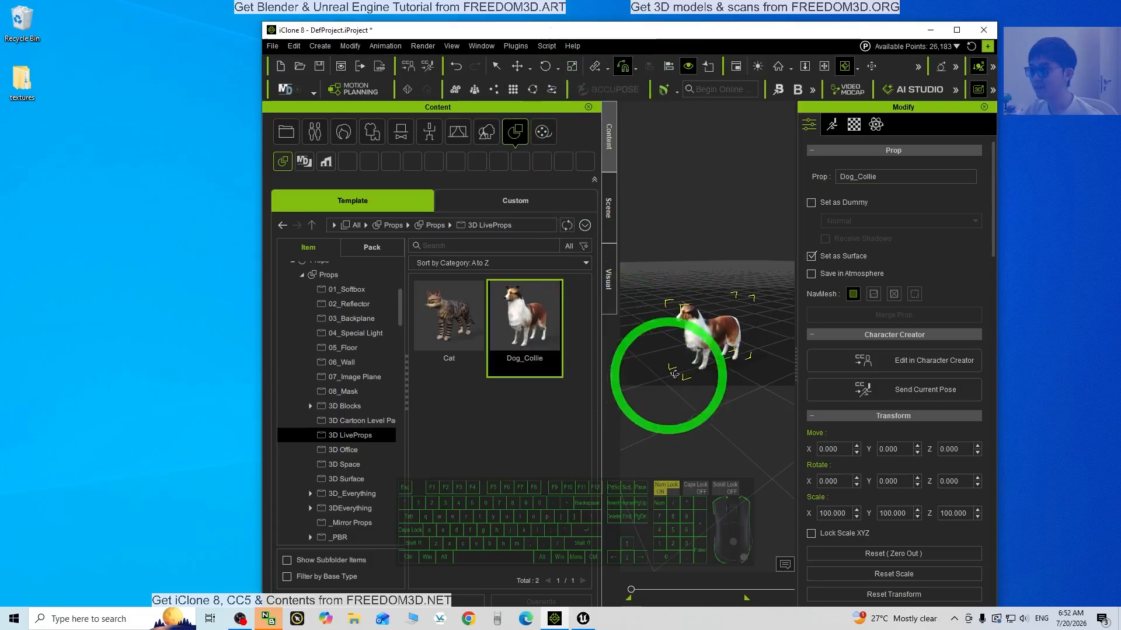
Maximize iClone and start playing the collie's animation in the viewport
{"action": "left_click", "coordinate": [22, 201]}
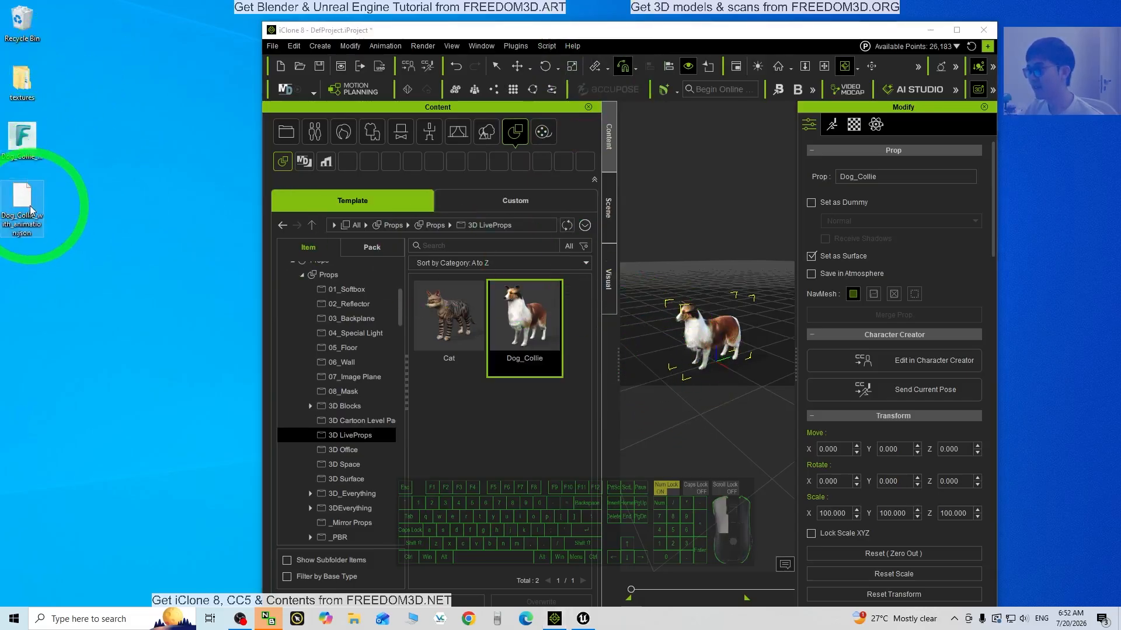
{"action": "left_click_drag", "start_coordinate": [44, 152], "coordinate": [713, 341]}
{"action": "left_click", "coordinate": [956, 29]}
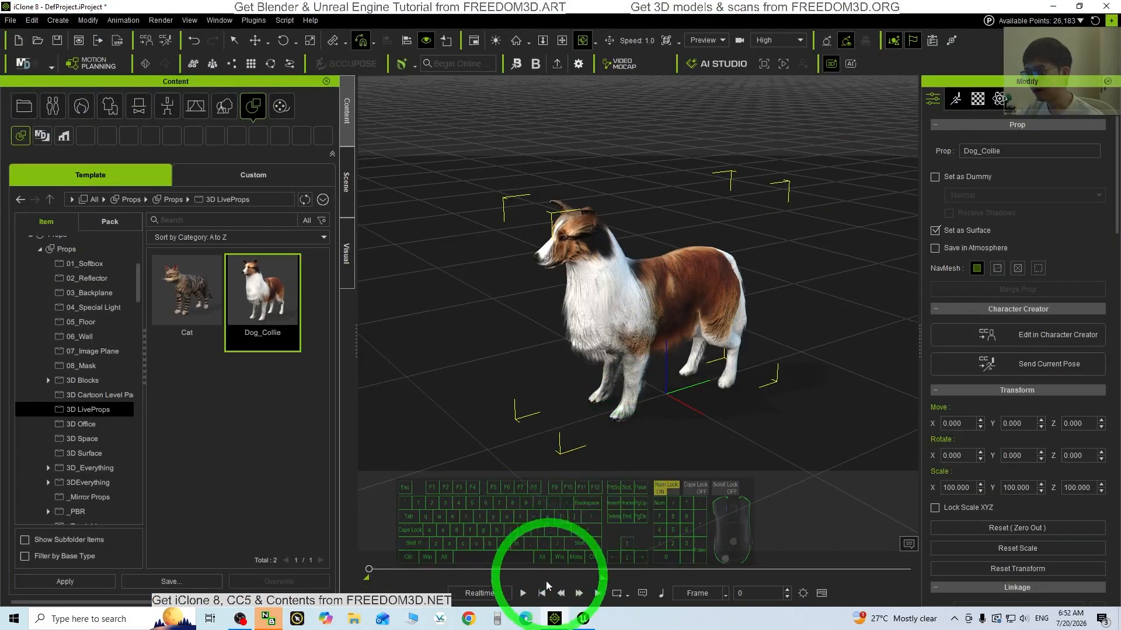
{"action": "left_click", "coordinate": [523, 593]}
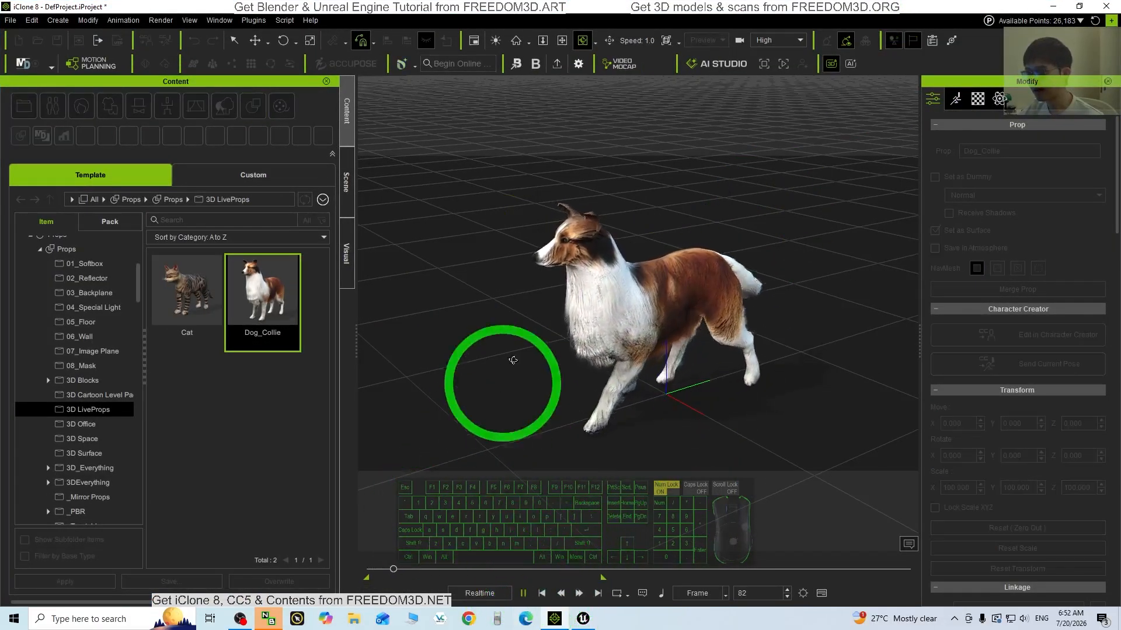
Pause, resume and stop playback at frame 501, then minimize iClone to the desktop
{"action": "left_click", "coordinate": [523, 592]}
{"action": "left_click", "coordinate": [524, 593]}
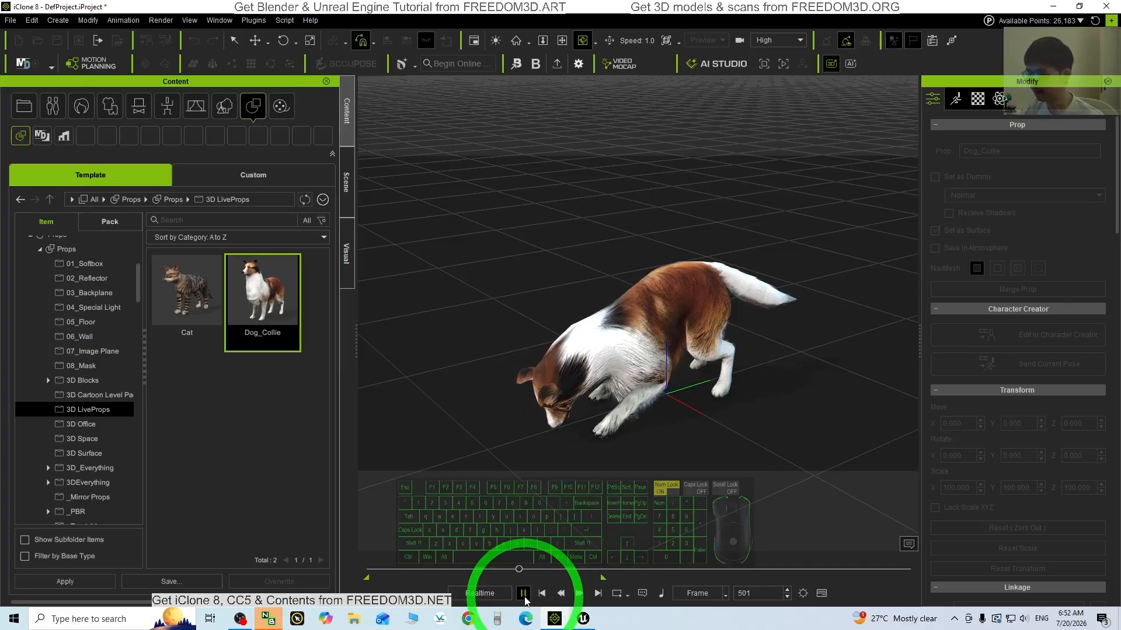
{"action": "left_click", "coordinate": [523, 593]}
{"action": "left_click", "coordinate": [688, 314]}
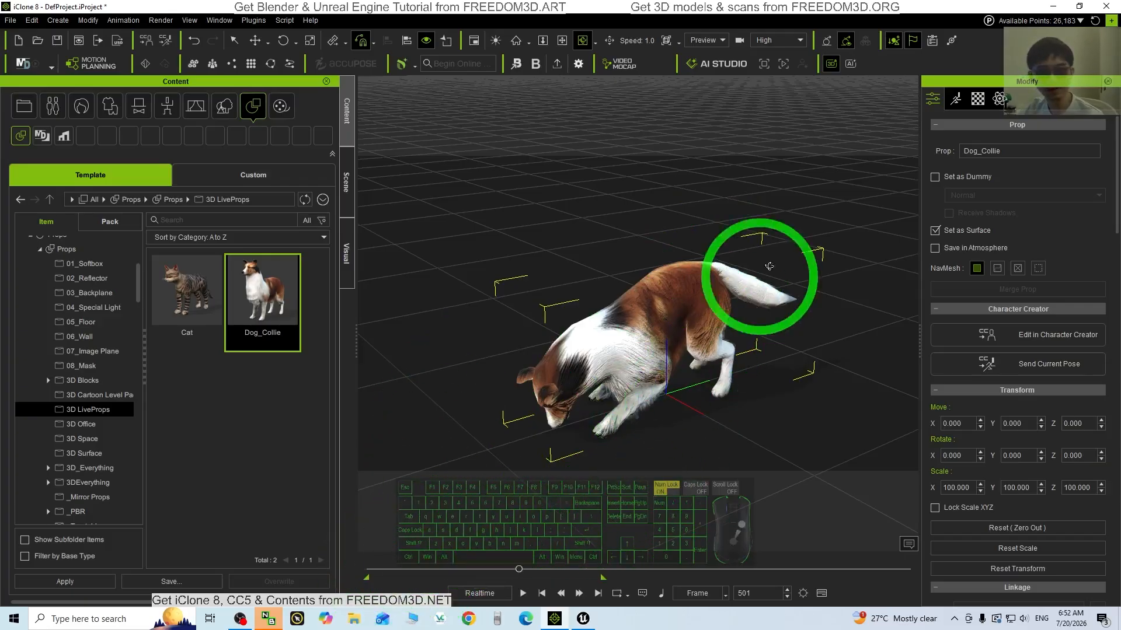
{"action": "left_click", "coordinate": [1053, 7]}
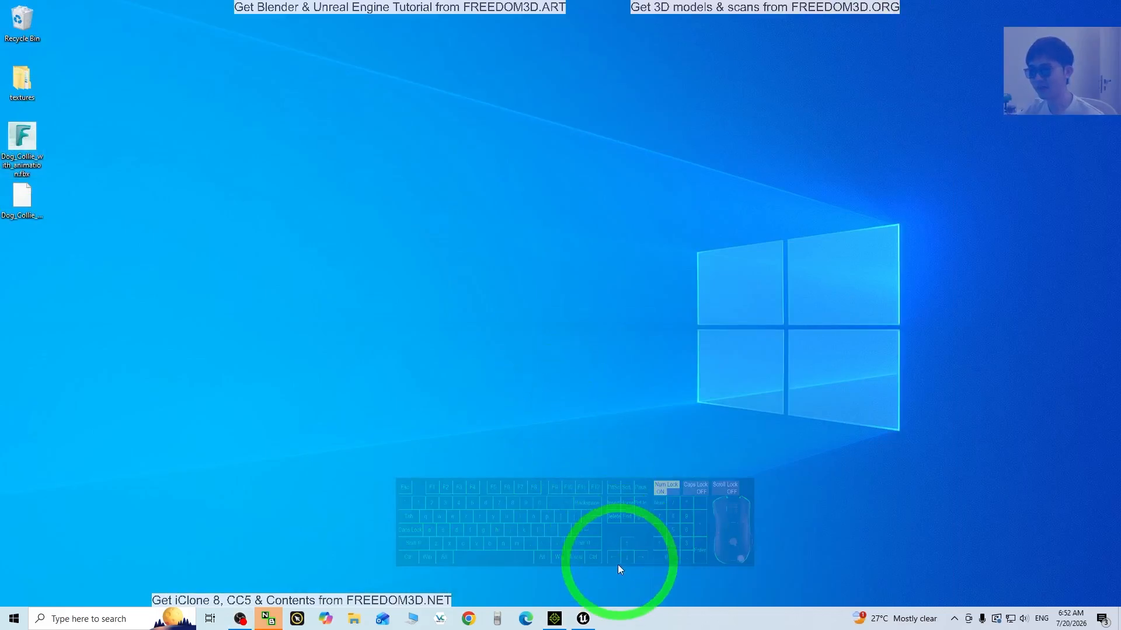
From the Unreal Engine launcher, start a new project with the Games > Third Person template
{"action": "left_click", "coordinate": [583, 618]}
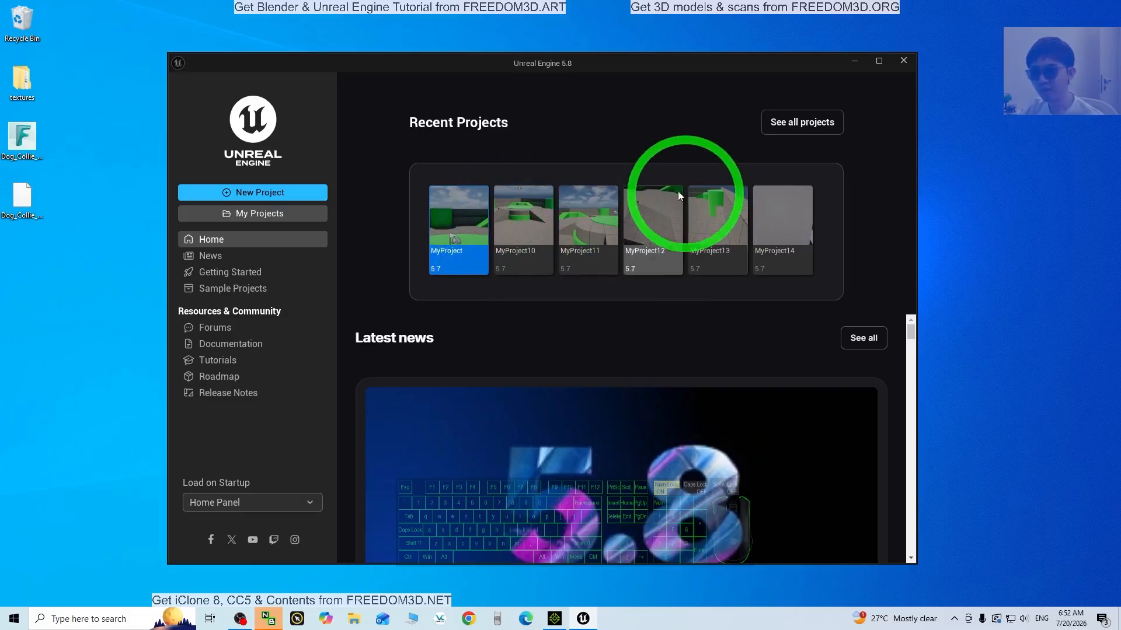
{"action": "left_click", "coordinate": [240, 195]}
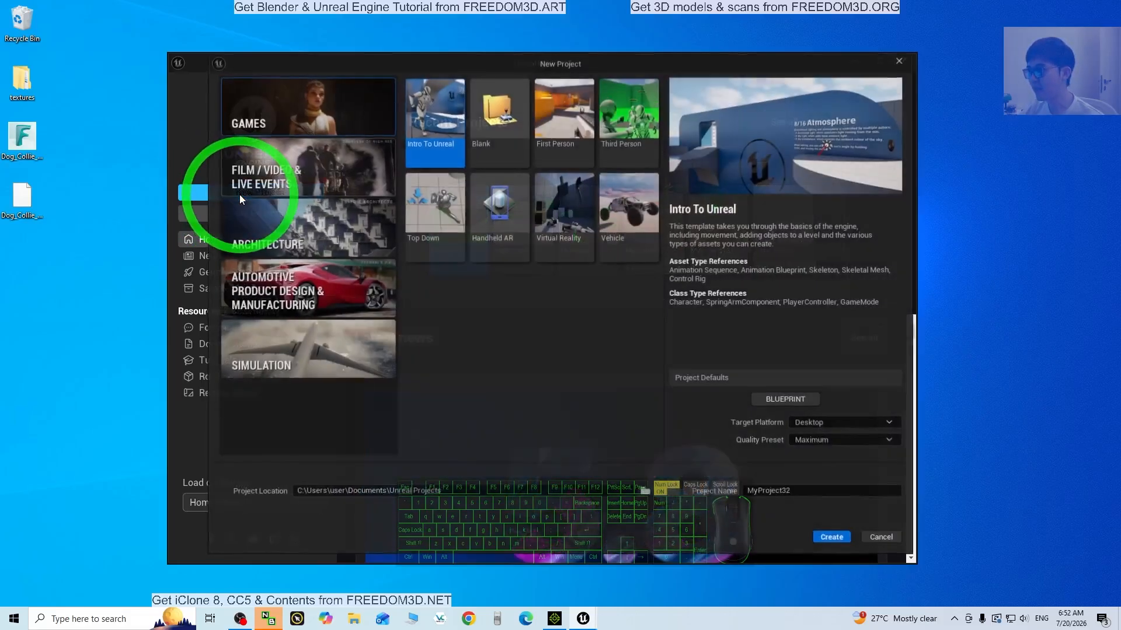
{"action": "left_click", "coordinate": [637, 120]}
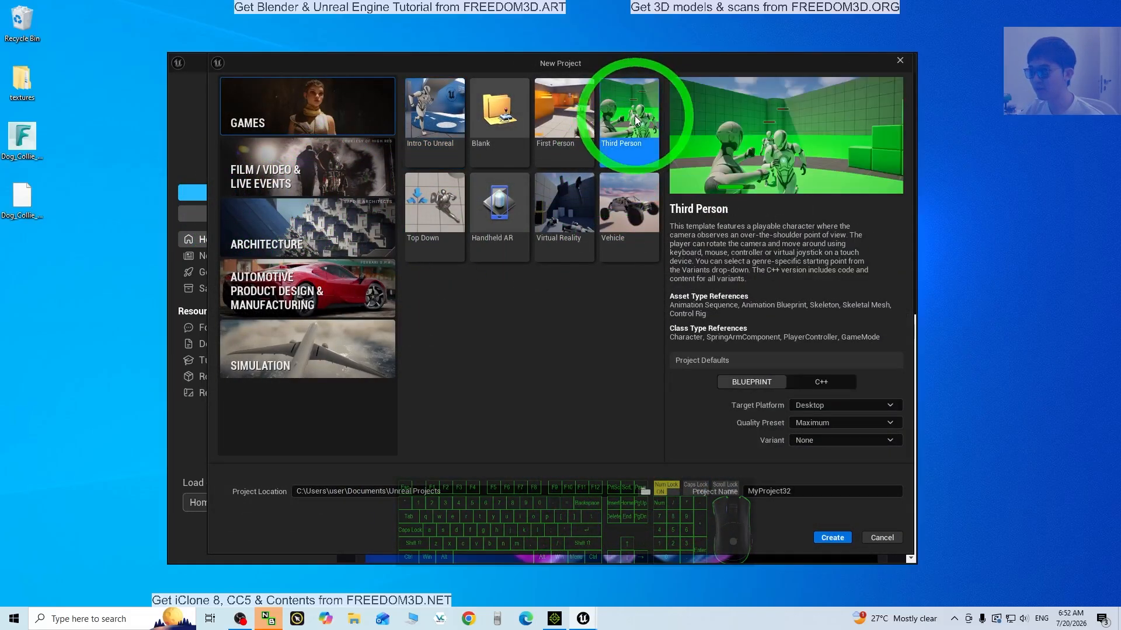
Create the MyProject32 Third Person project and let the Lvl_ThirdPerson level load
{"action": "left_click", "coordinate": [833, 542]}
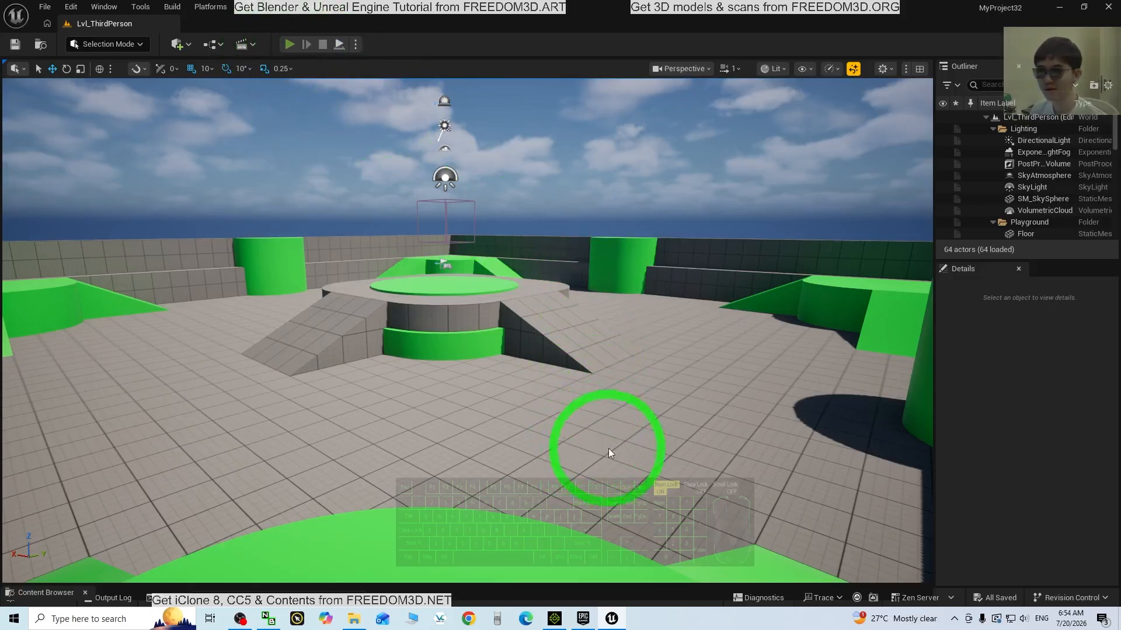
Play the level and run and jump the character around with WASD and Space
{"action": "key", "text": "alt+p"}
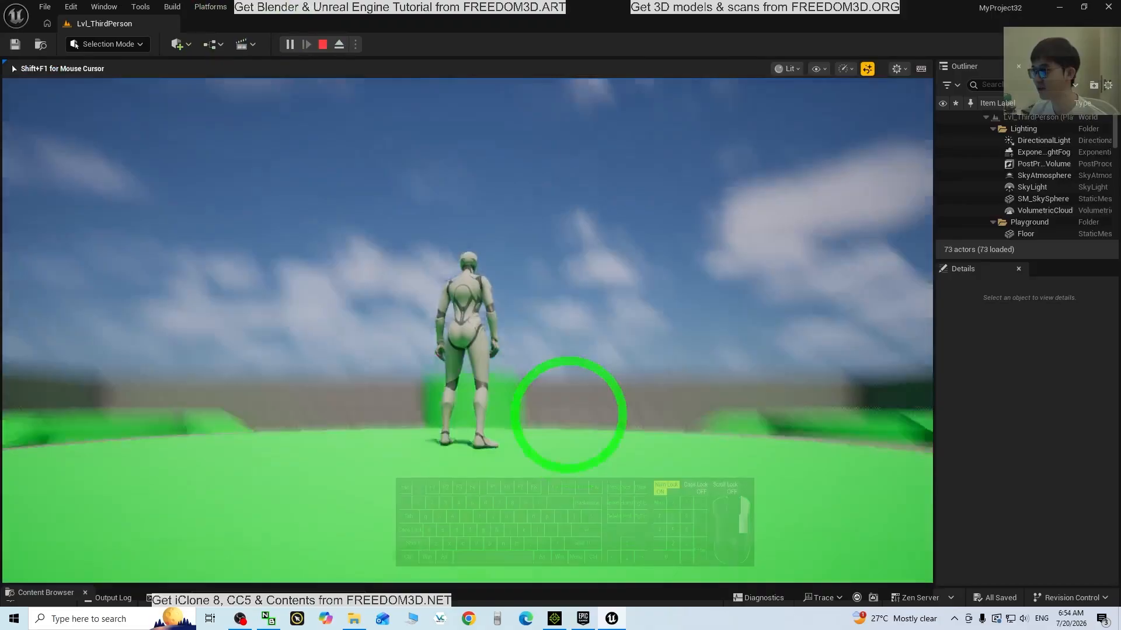
{"action": "key", "text": "w"}
{"action": "key", "text": "space"}
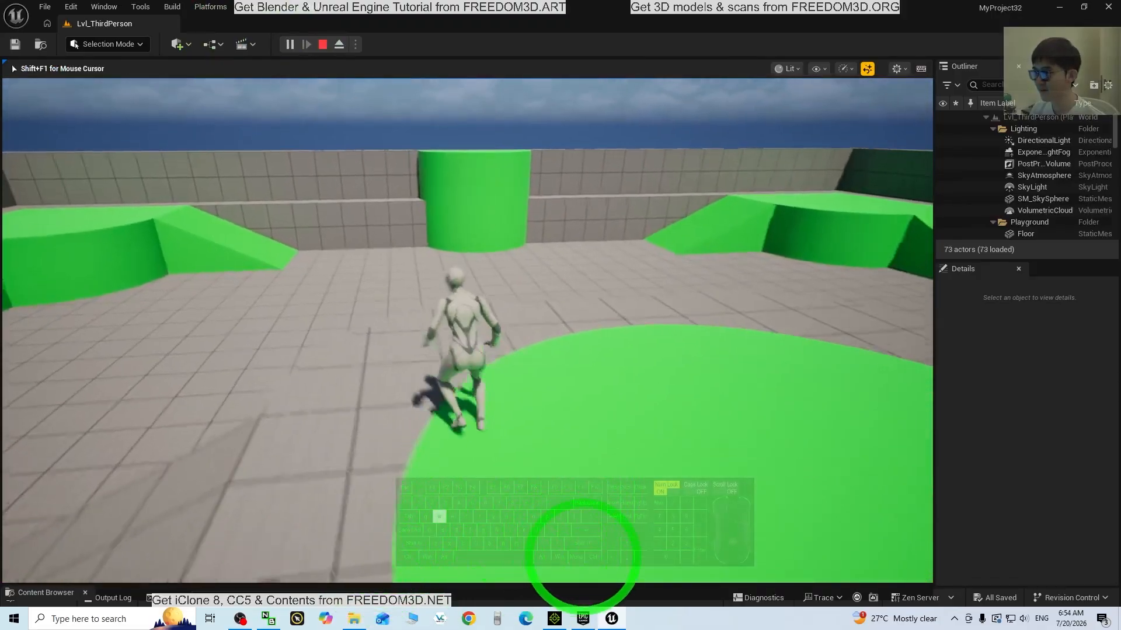
{"action": "key", "text": "space"}
{"action": "key", "text": "s"}
{"action": "key", "text": "a"}
{"action": "key", "text": "space"}
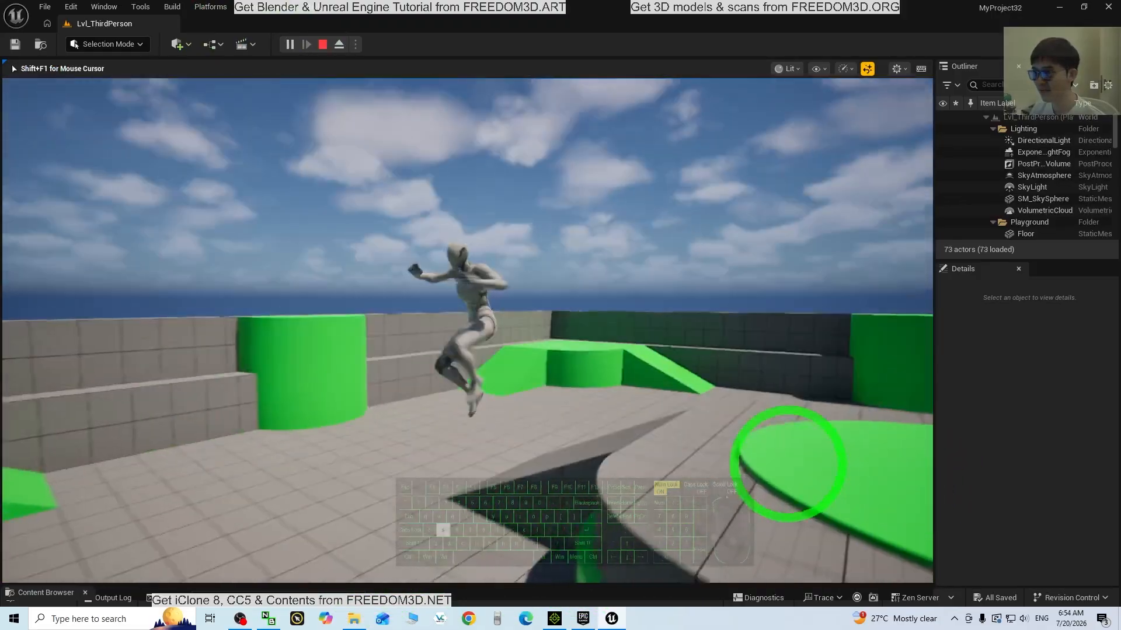
Stop the play session and raise the Content Browser to show the project's Content folders
{"action": "key", "text": "Escape"}
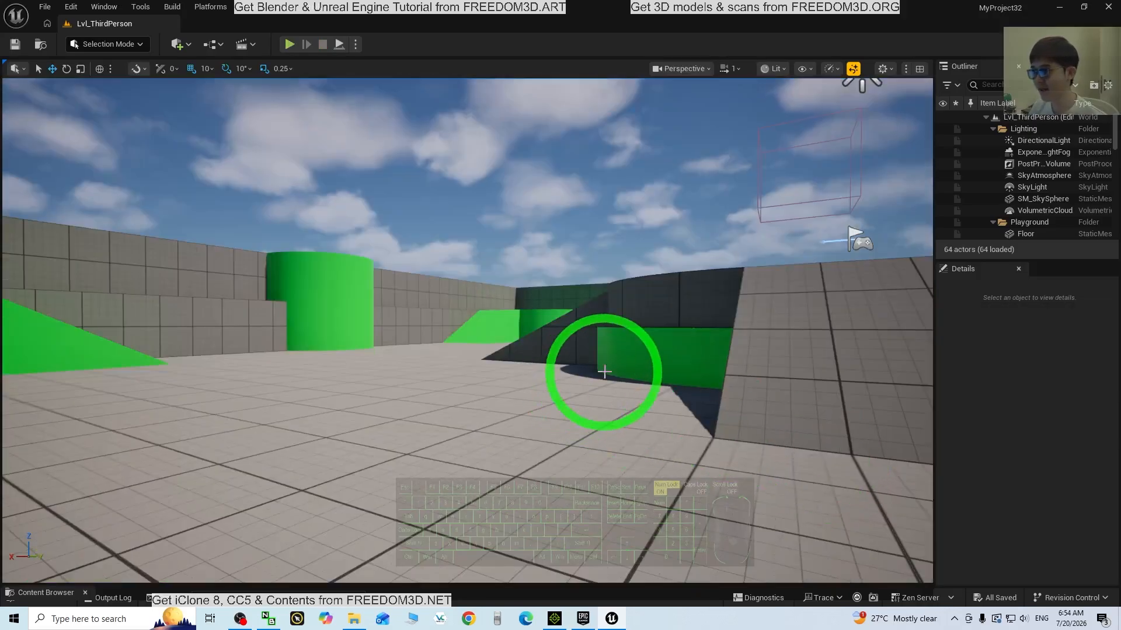
{"action": "scroll", "coordinate": [509, 414], "scroll_direction": "down", "scroll_amount": 3}
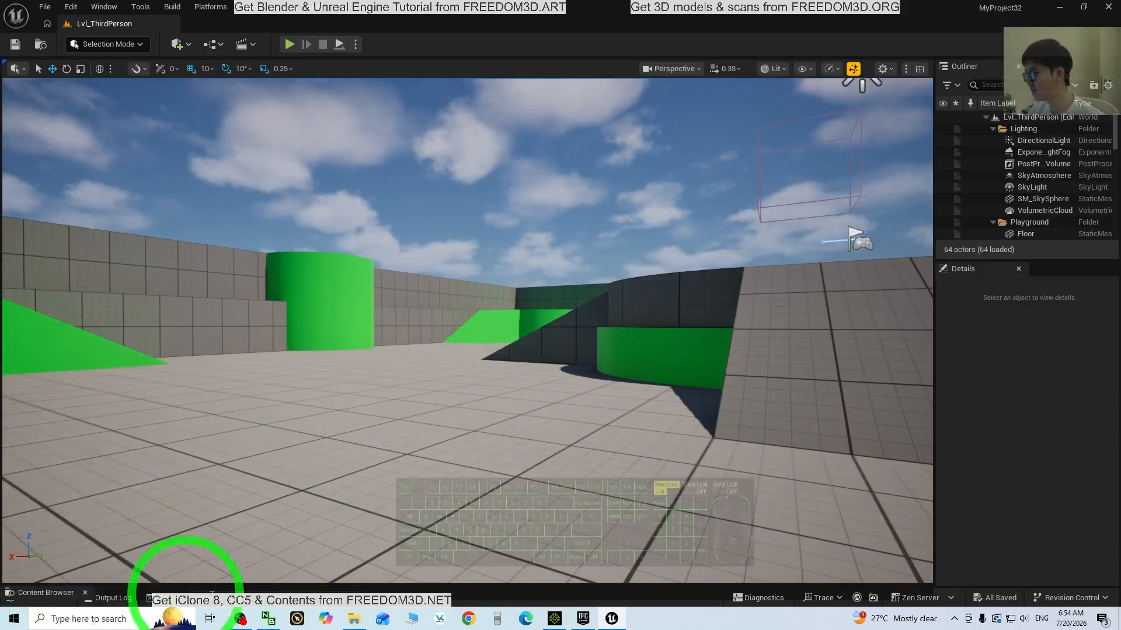
{"action": "left_click_drag", "start_coordinate": [303, 584], "coordinate": [554, 379]}
Give the level view more height and look through the Window menu without changing panels
{"action": "left_click_drag", "start_coordinate": [553, 437], "coordinate": [530, 503]}
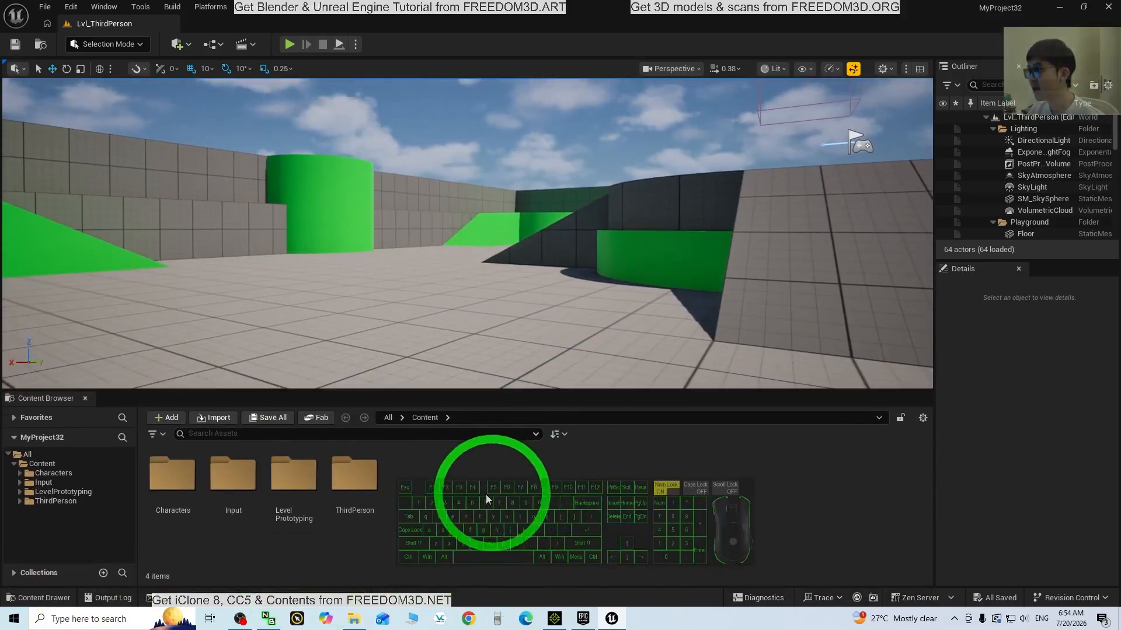
{"action": "left_click", "coordinate": [105, 7]}
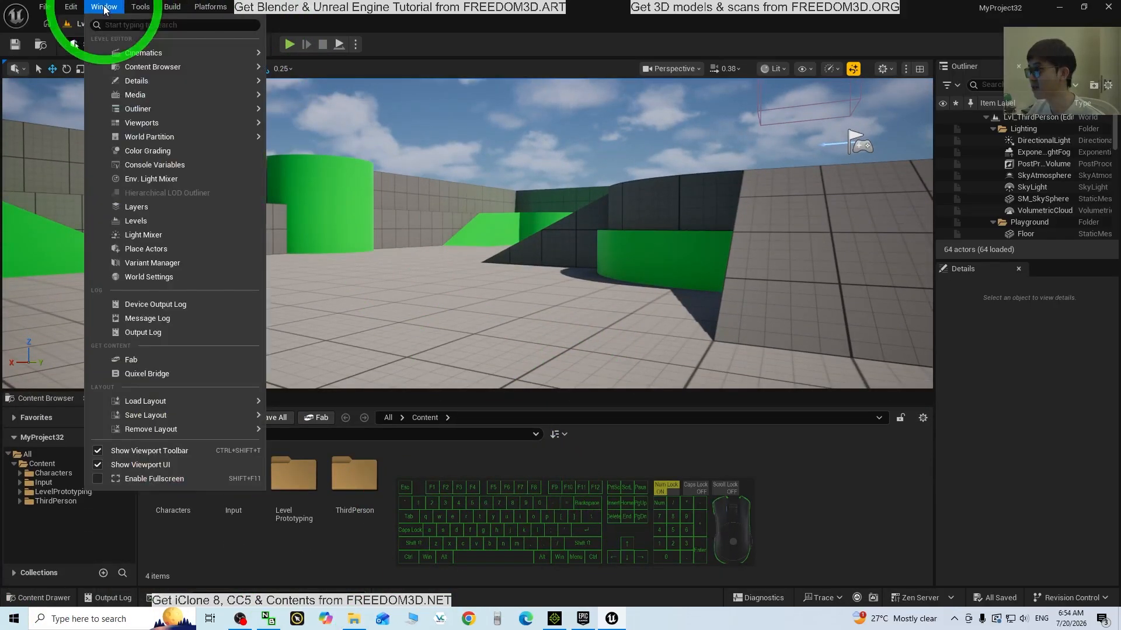
{"action": "mouse_move", "coordinate": [175, 67]}
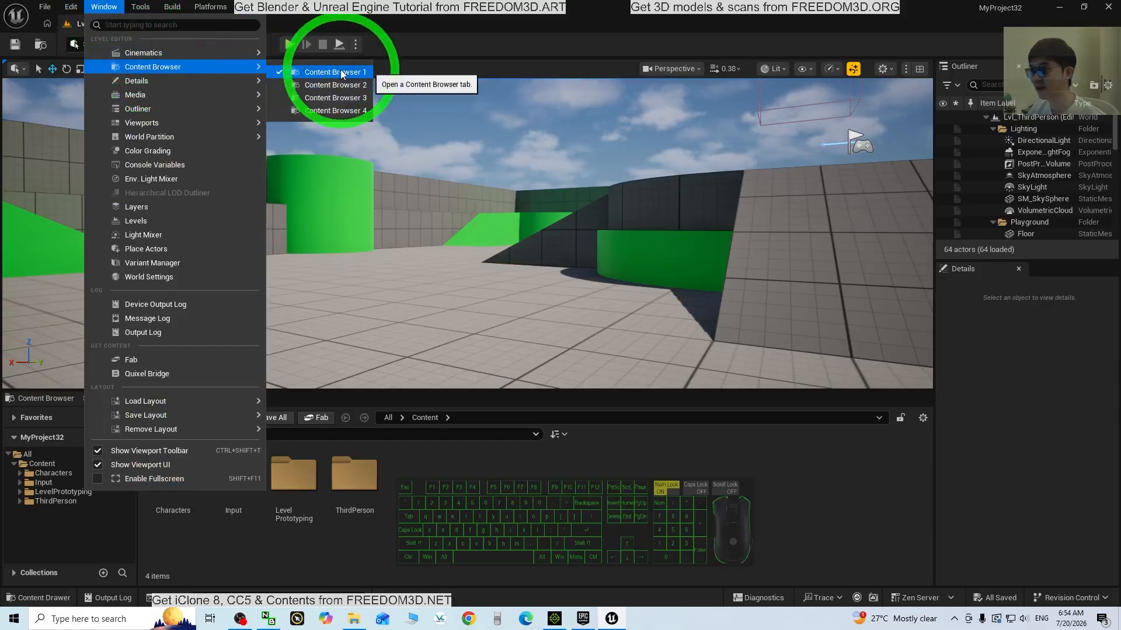
{"action": "left_click", "coordinate": [441, 495]}
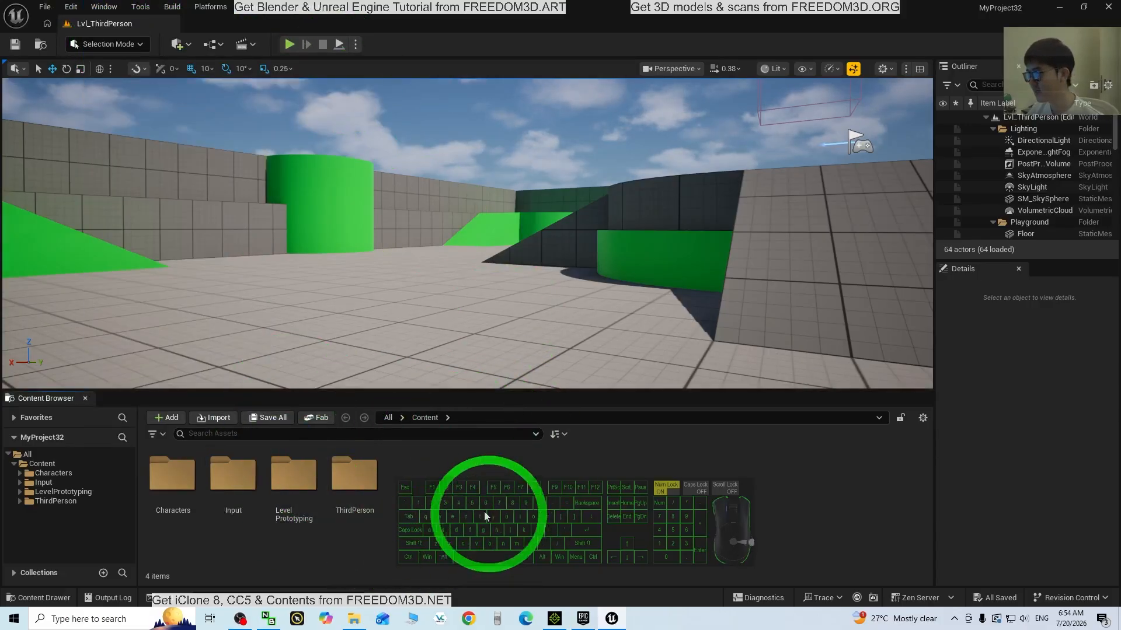
Create a DogCollie folder in Content, open it, and shrink the editor to show the desktop
{"action": "right_click", "coordinate": [428, 520]}
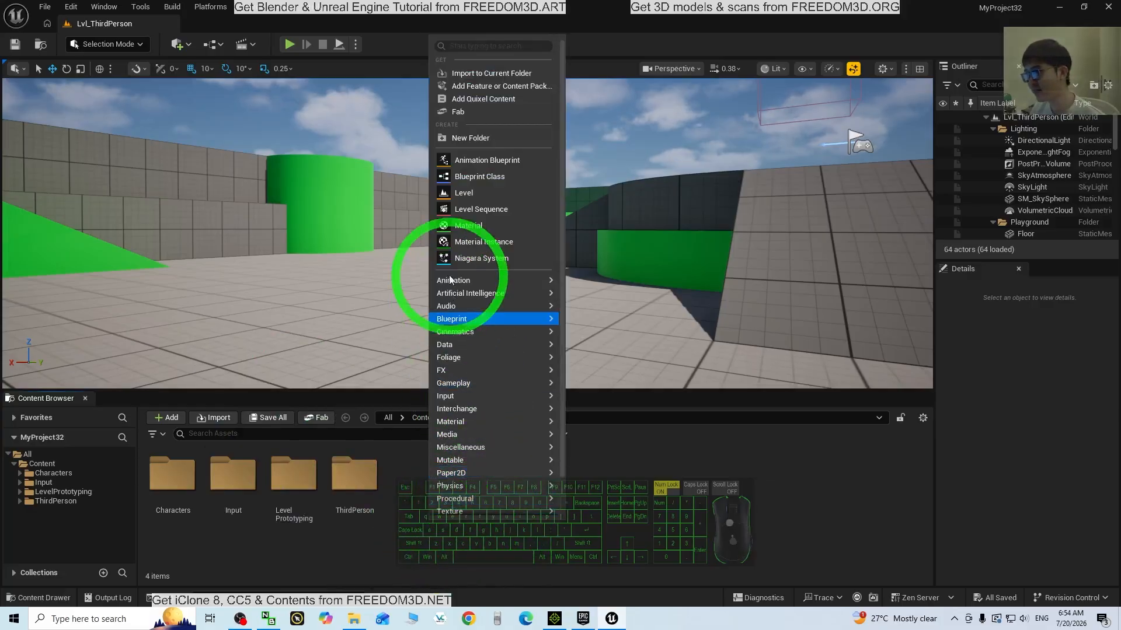
{"action": "left_click", "coordinate": [487, 137]}
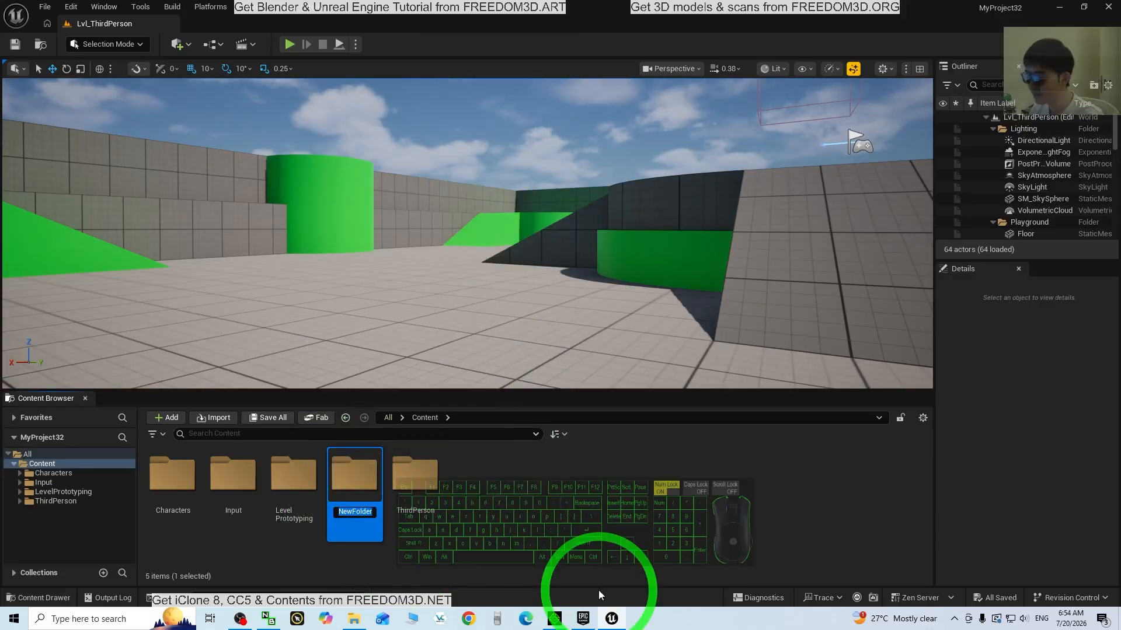
{"action": "type", "text": "DogColliew"}
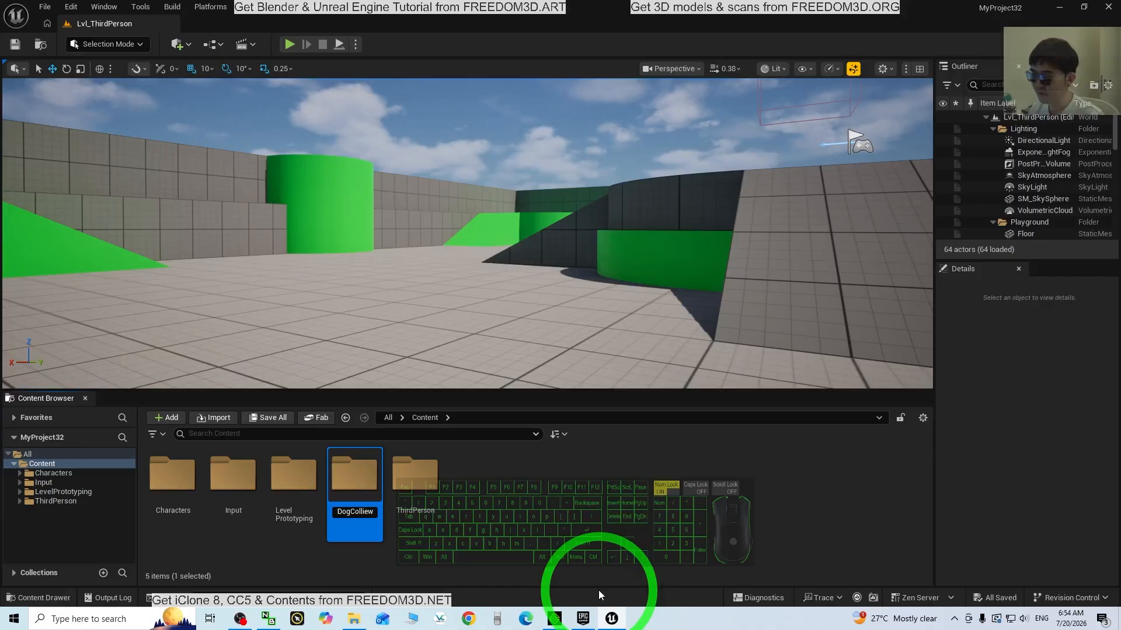
{"action": "key", "text": "Return"}
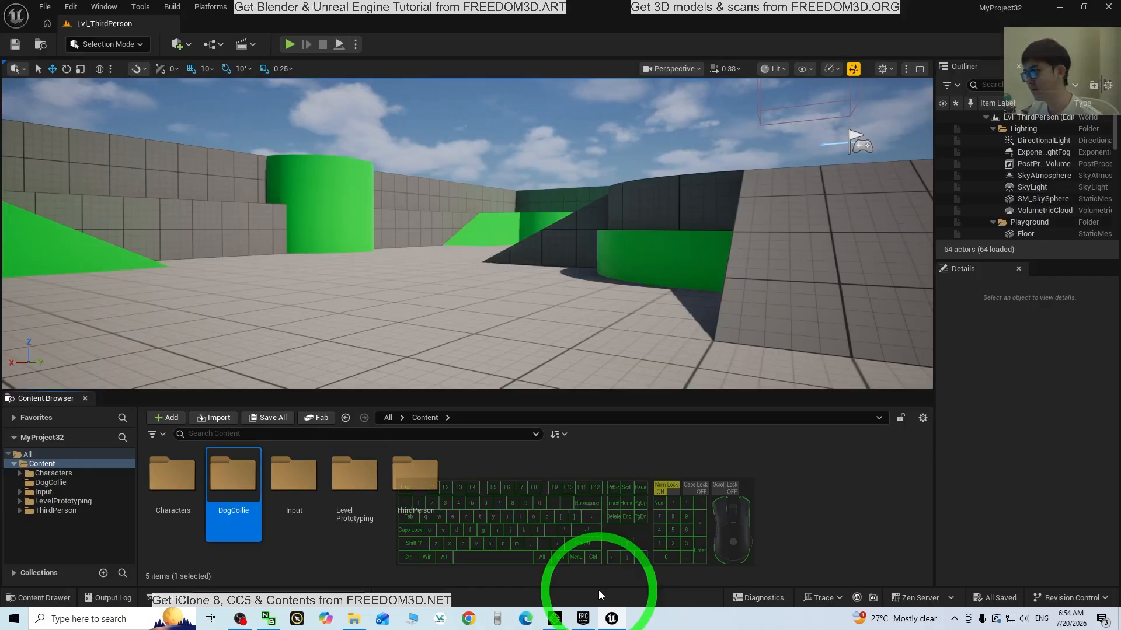
{"action": "double_click", "coordinate": [243, 478]}
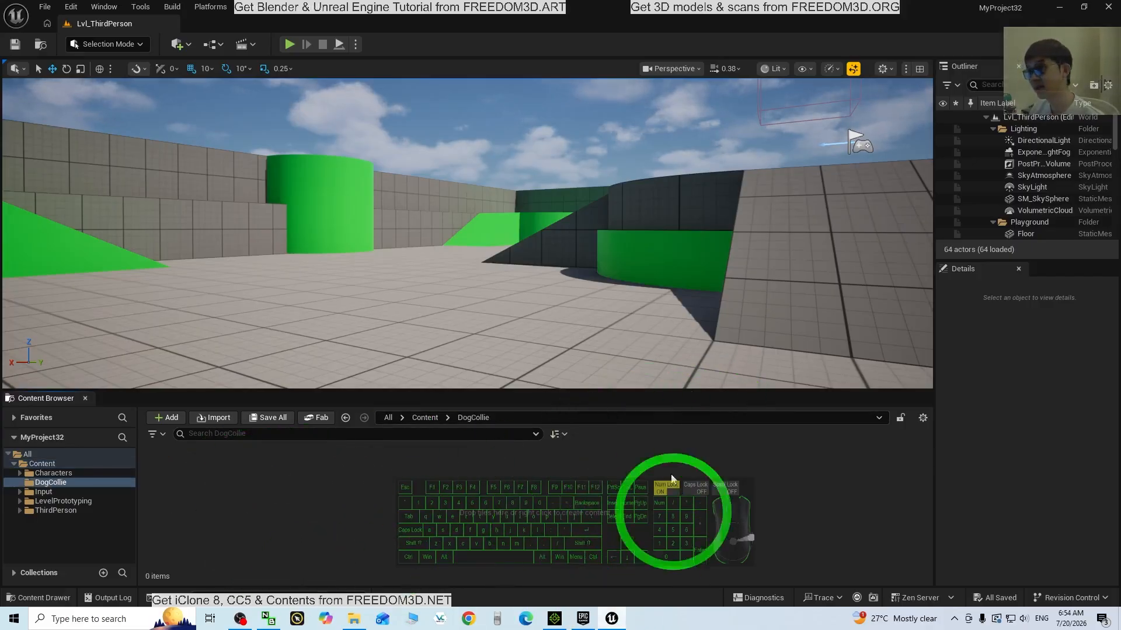
{"action": "left_click_drag", "start_coordinate": [501, 14], "coordinate": [649, 24]}
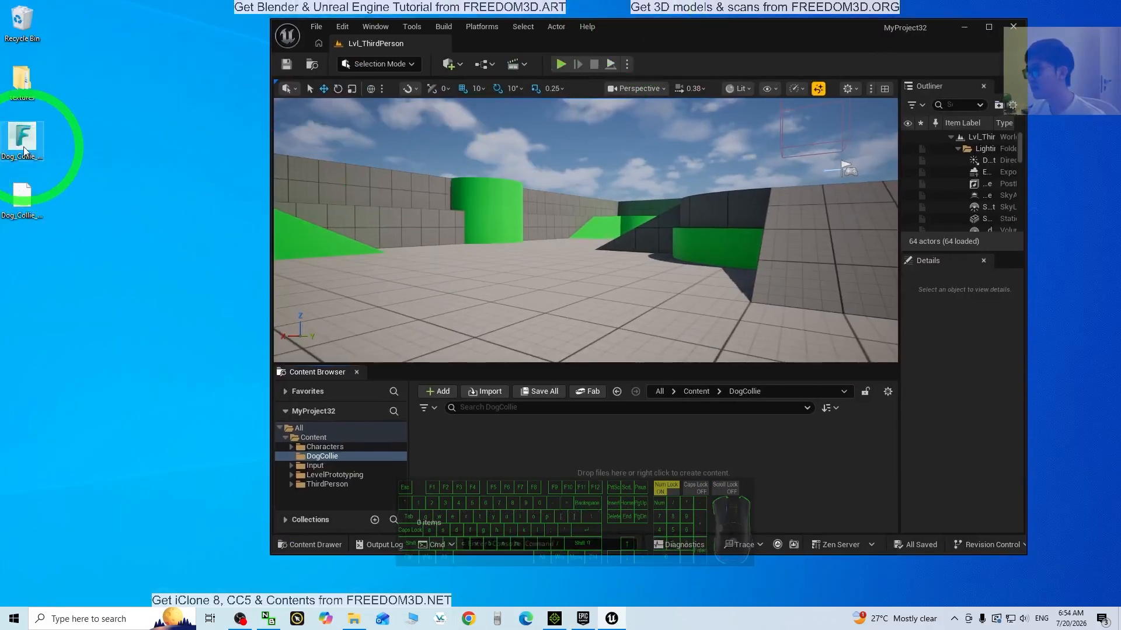
Import Dog_Collie_with_animation.fbx into DogCollie with animations and Source Timeline animation length
{"action": "left_click_drag", "start_coordinate": [27, 146], "coordinate": [523, 468]}
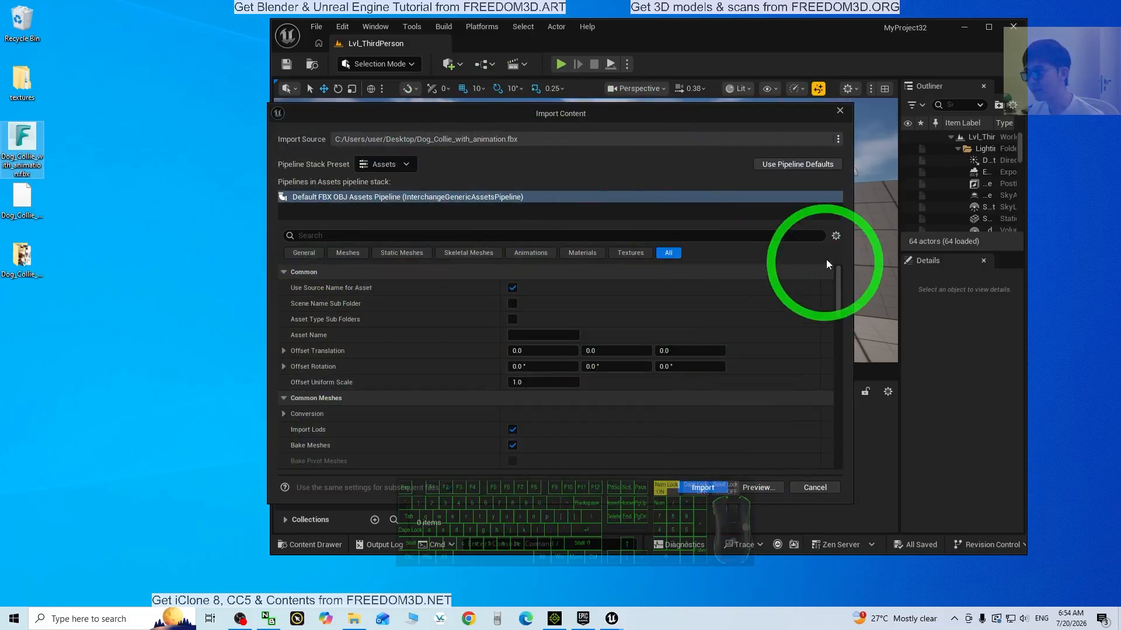
{"action": "left_click_drag", "start_coordinate": [838, 284], "coordinate": [857, 385]}
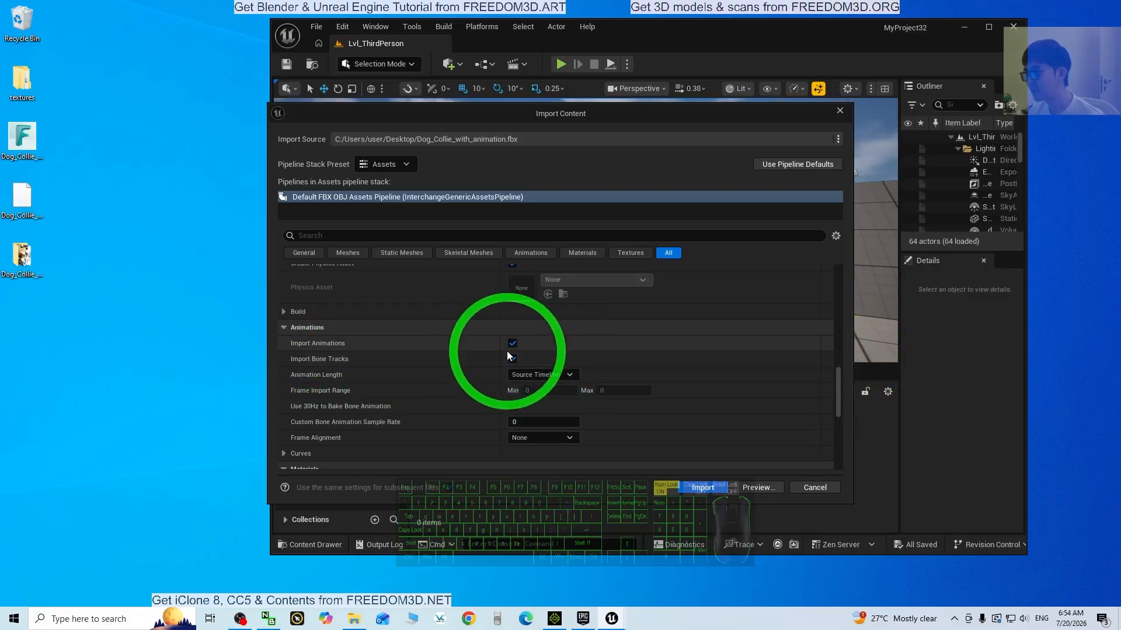
{"action": "left_click", "coordinate": [548, 374]}
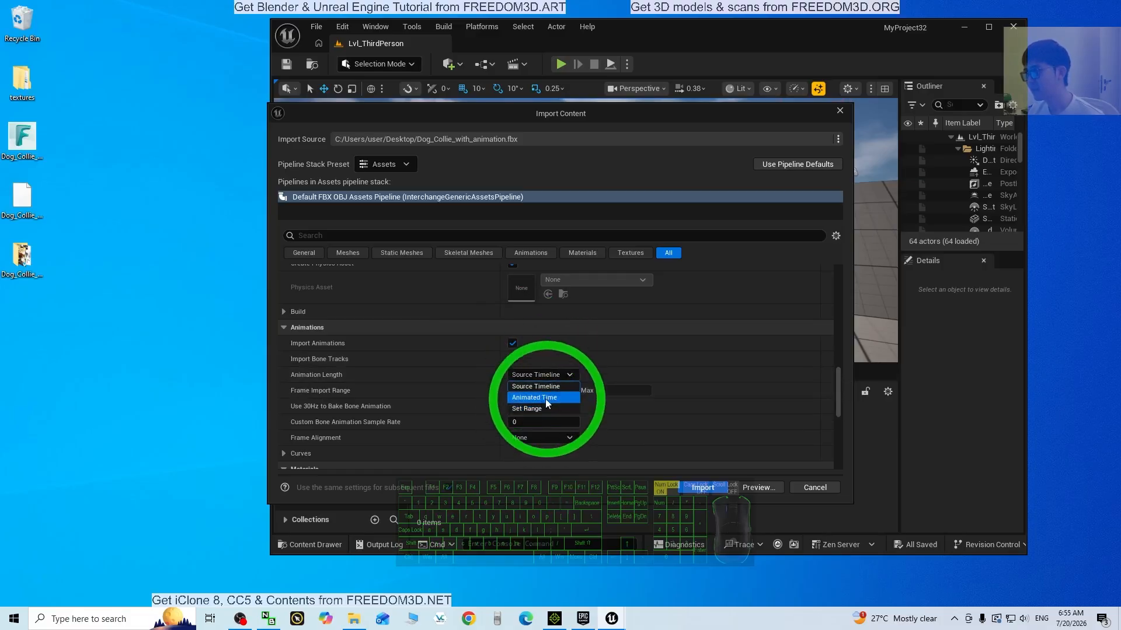
{"action": "left_click", "coordinate": [533, 364]}
{"action": "left_click", "coordinate": [703, 487]}
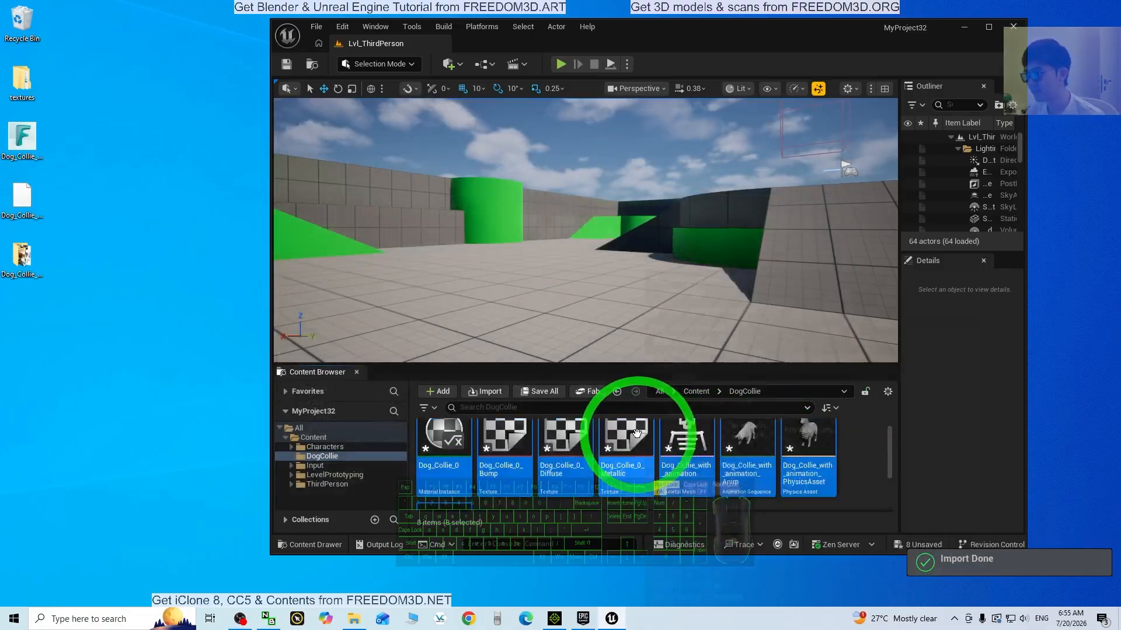
Maximize the editor, preview Dog_Collie_with_animation_Anim from several angles, then close its editor
{"action": "left_click", "coordinate": [992, 29]}
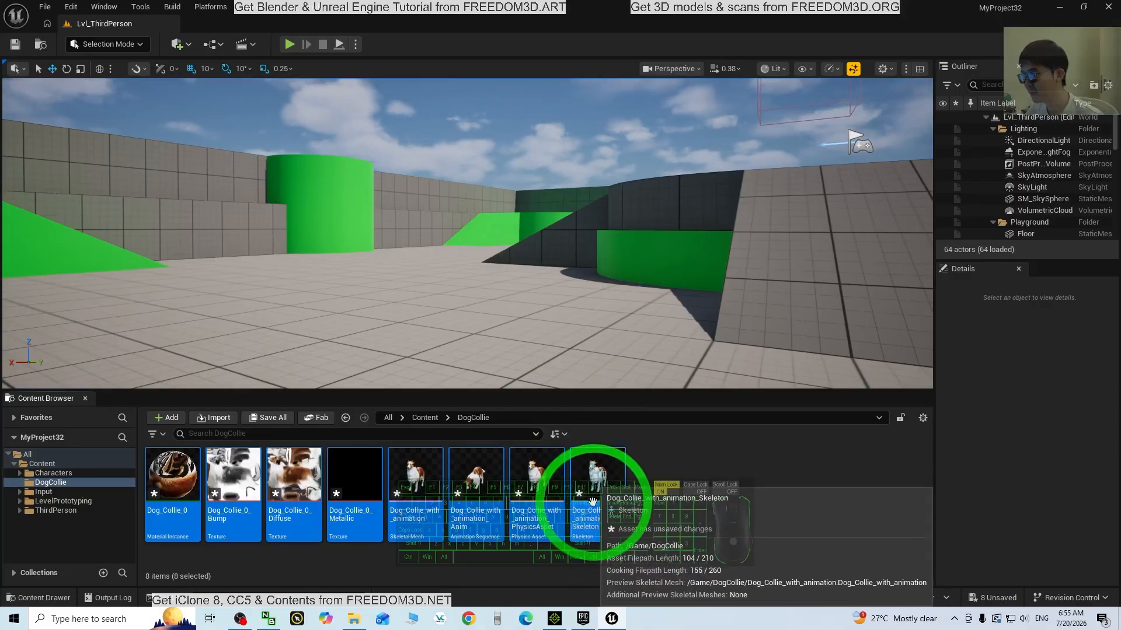
{"action": "left_click", "coordinate": [796, 498]}
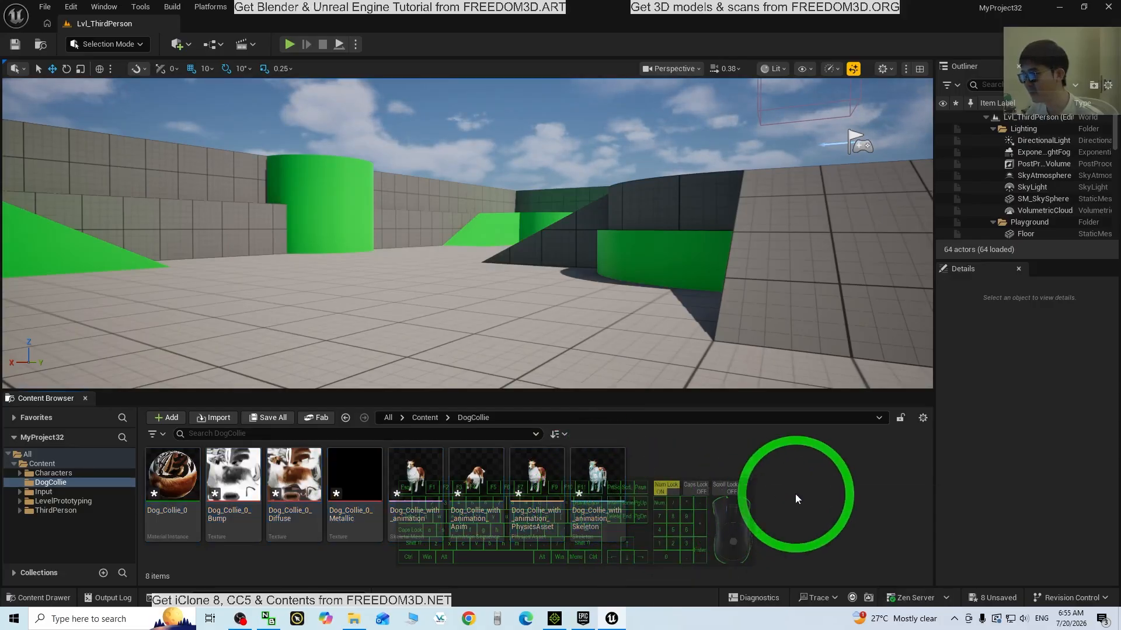
{"action": "left_click", "coordinate": [468, 476]}
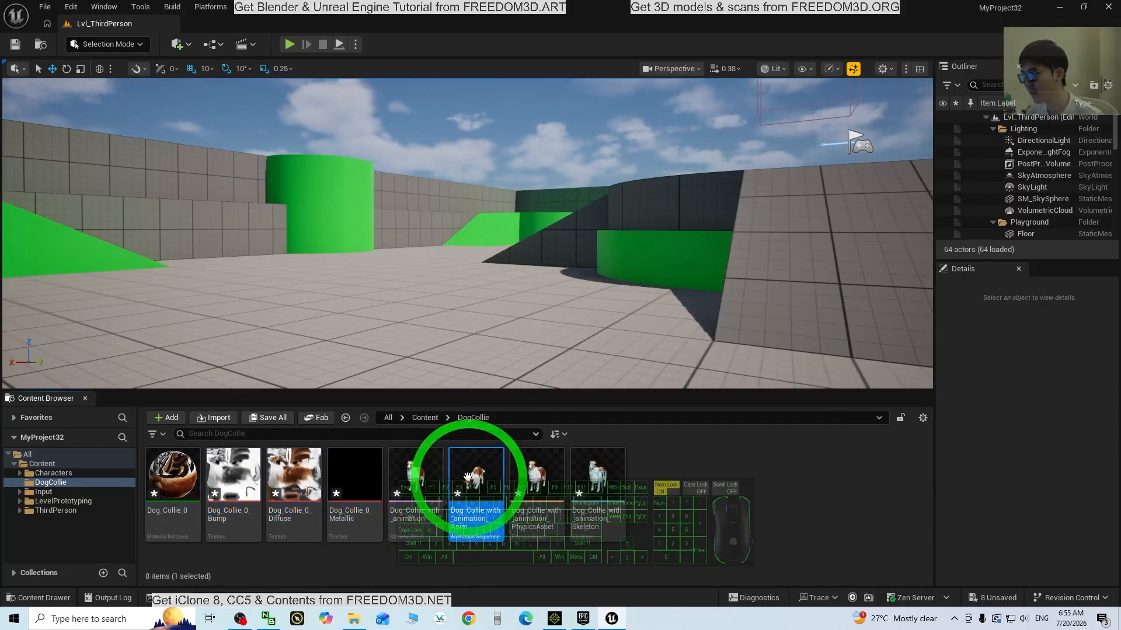
{"action": "double_click", "coordinate": [468, 476]}
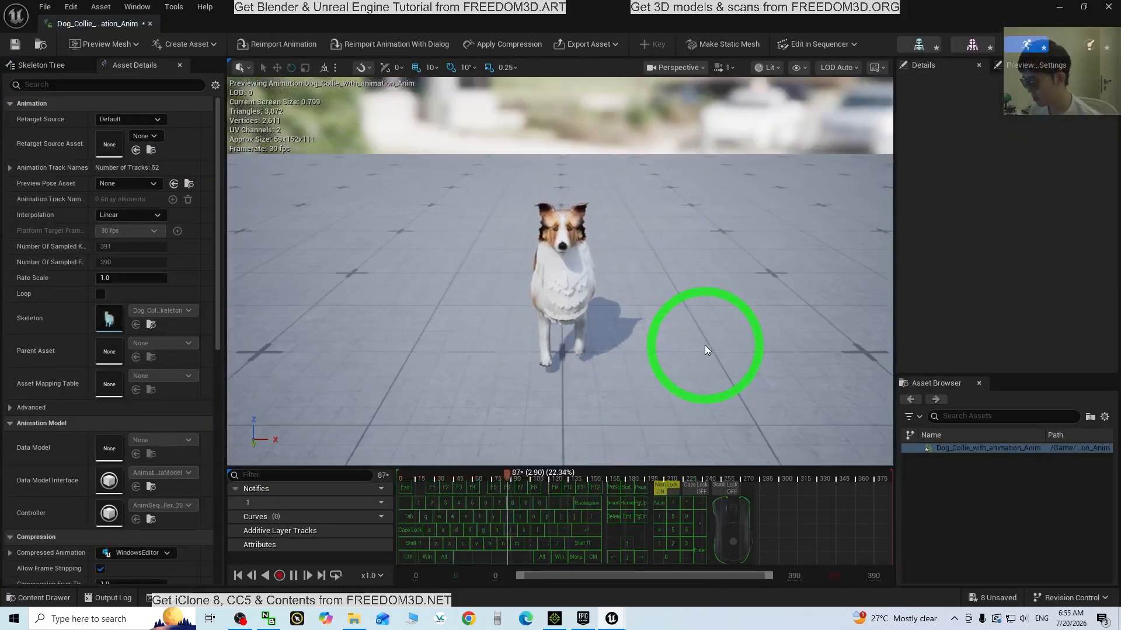
{"action": "mouse_move", "coordinate": [705, 349]}
{"action": "left_mouse_down"}
{"action": "mouse_move", "coordinate": [475, 295]}
{"action": "mouse_move", "coordinate": [715, 349]}
{"action": "left_mouse_up"}
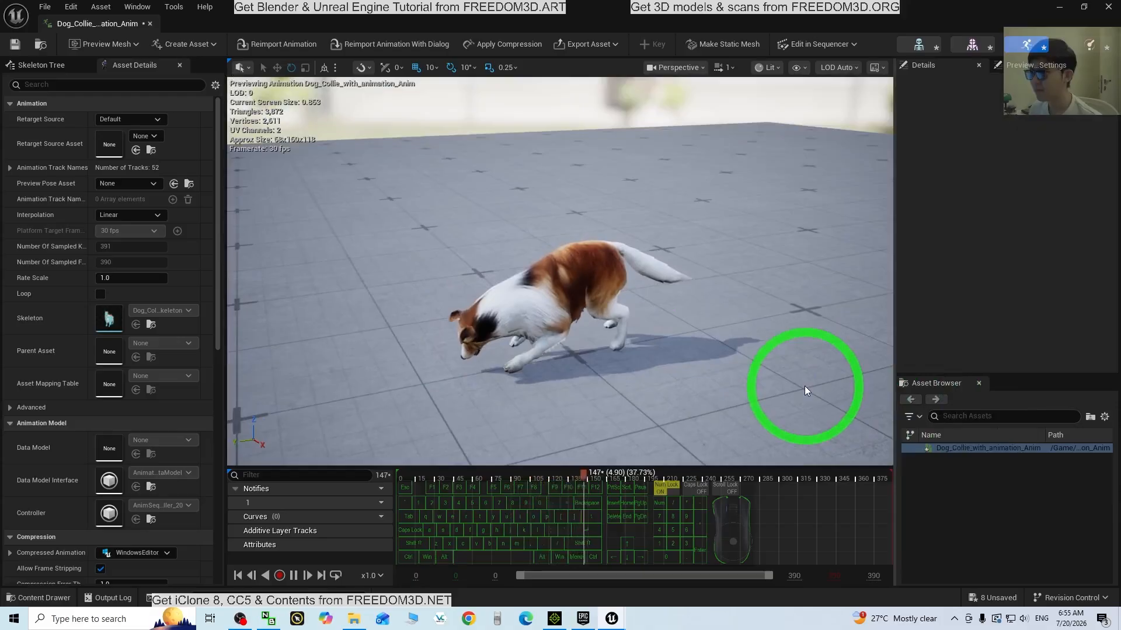
{"action": "left_click_drag", "start_coordinate": [804, 386], "coordinate": [1103, 5]}
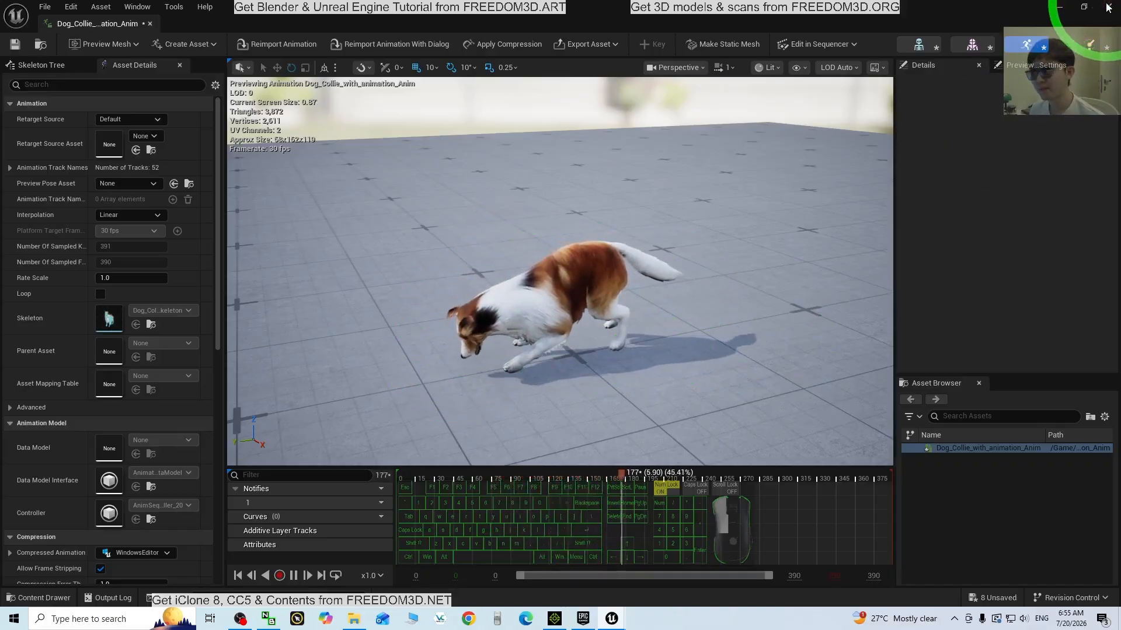
{"action": "left_click", "coordinate": [1107, 7]}
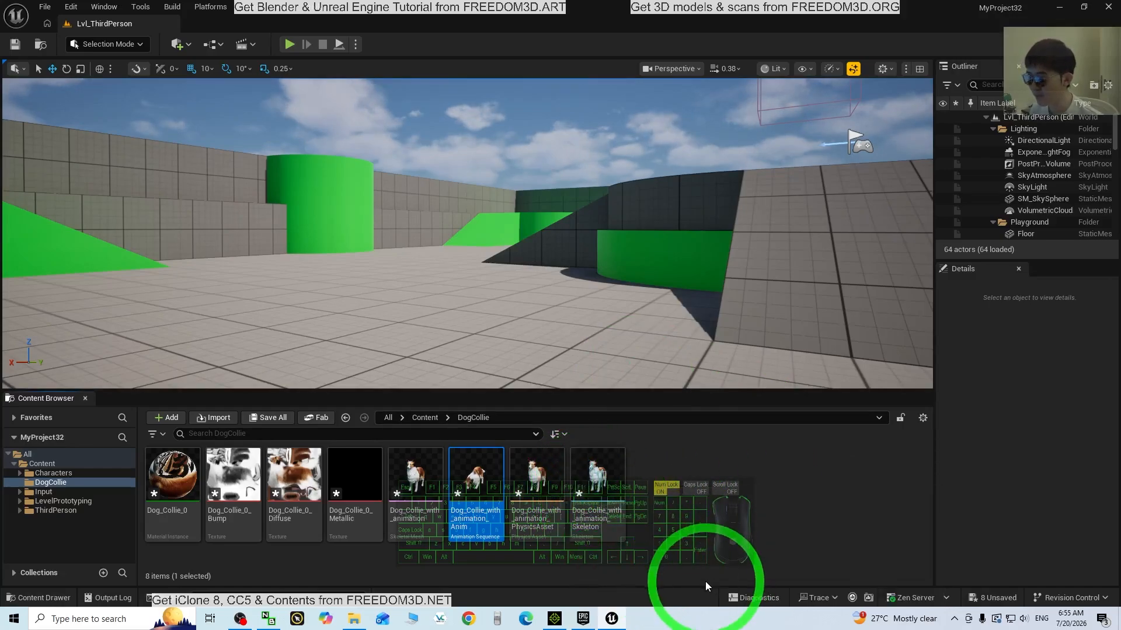
Place the collie's animation asset on the level floor and start a play session
{"action": "left_click_drag", "start_coordinate": [467, 476], "coordinate": [207, 292]}
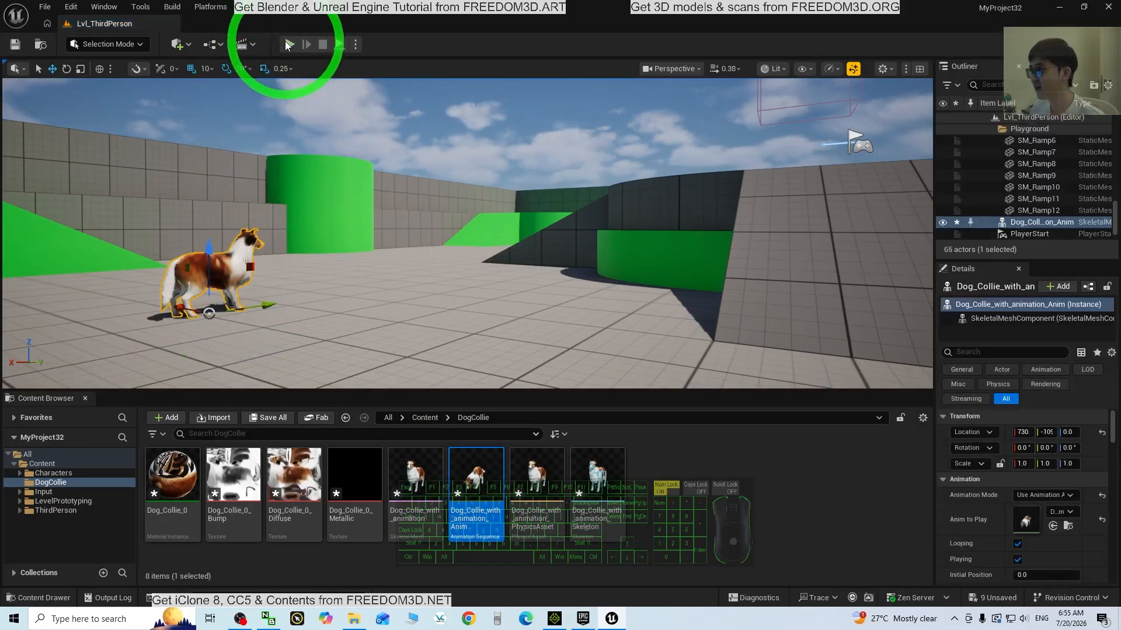
{"action": "left_click", "coordinate": [288, 45]}
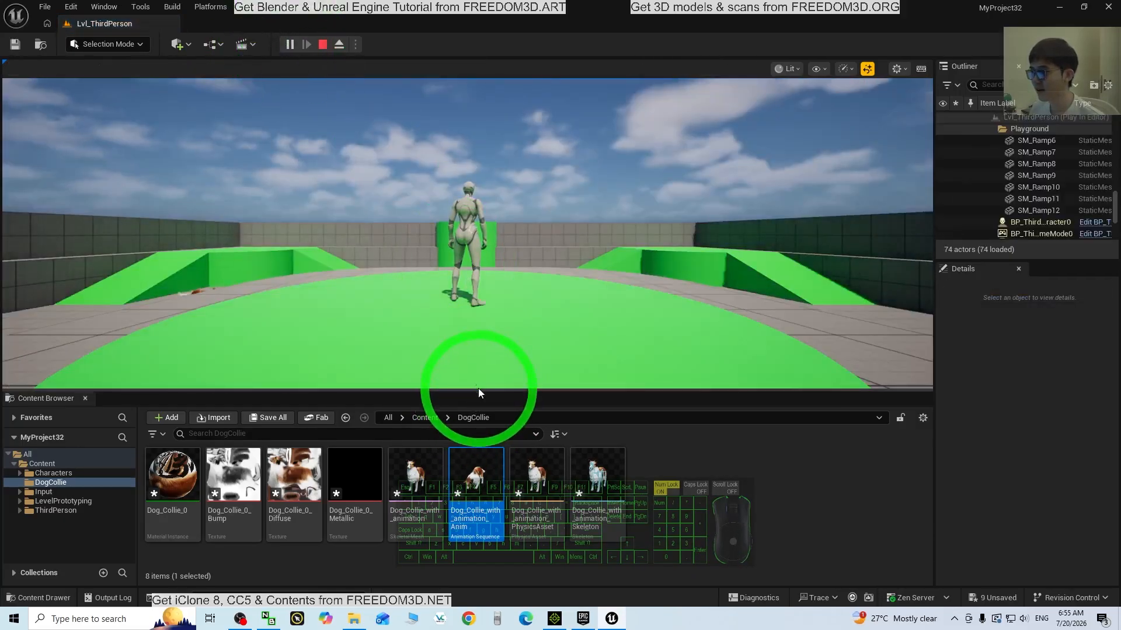
{"action": "left_click_drag", "start_coordinate": [478, 389], "coordinate": [482, 500]}
{"action": "left_click", "coordinate": [482, 467]}
Run the character around past the animated dog with WASD, then end play with Esc
{"action": "key", "text": "w"}
{"action": "key", "text": "a"}
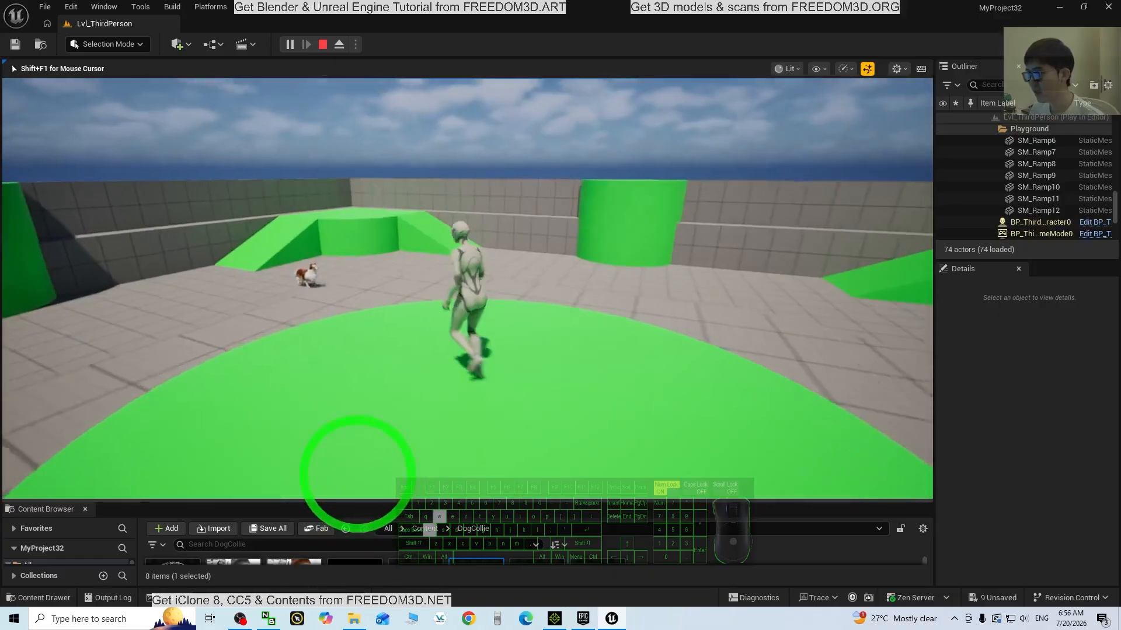
{"action": "key", "text": "a"}
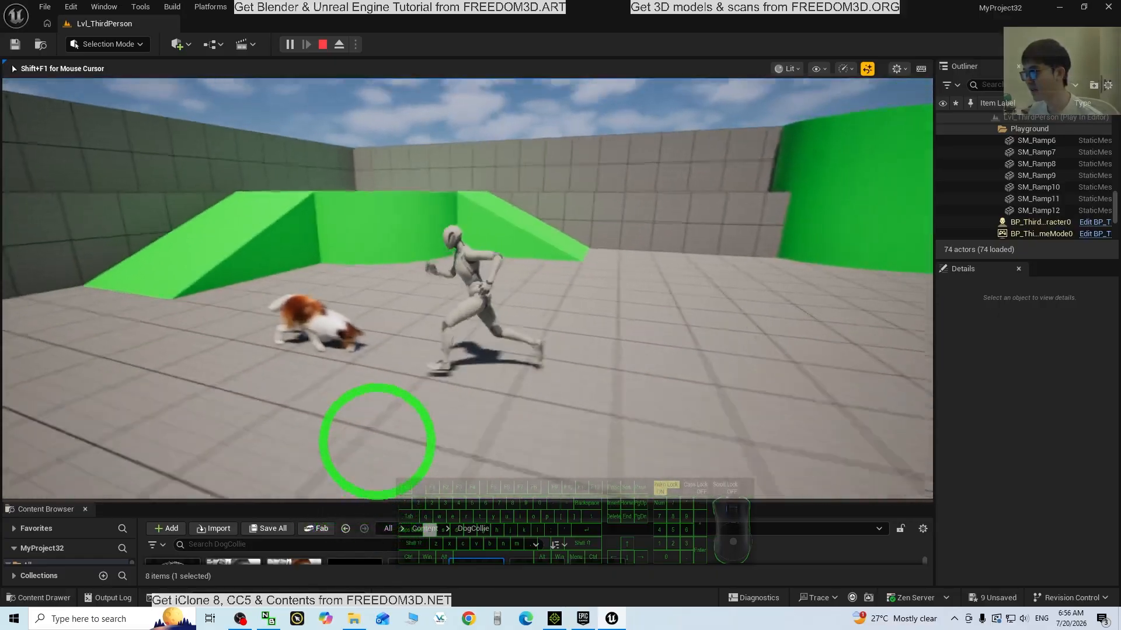
{"action": "key", "text": "w"}
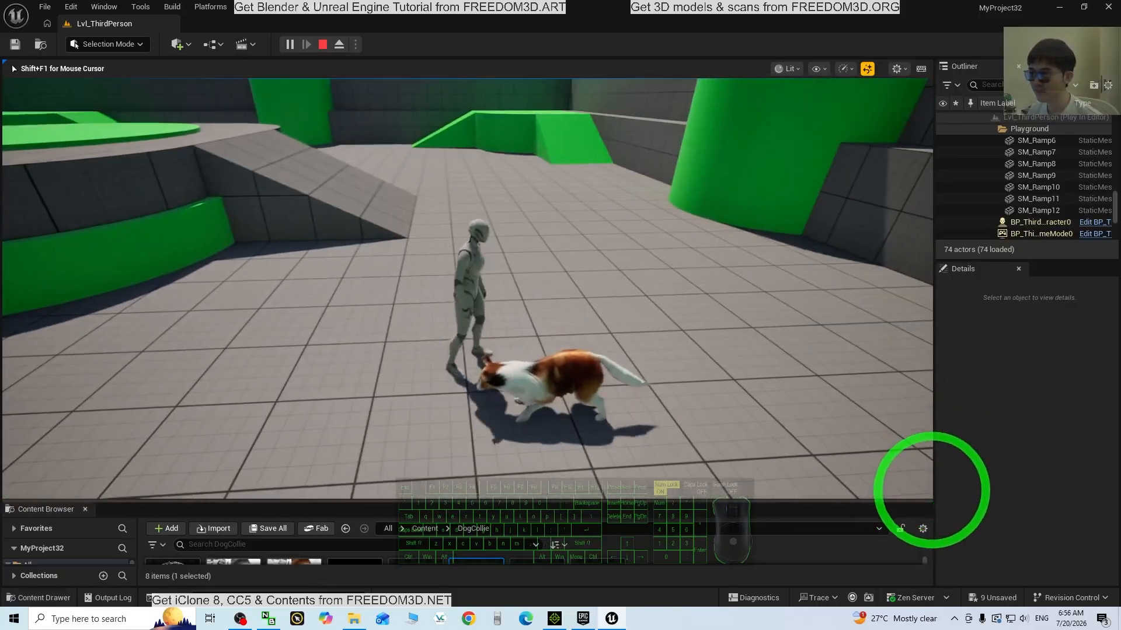
{"action": "key", "text": "s"}
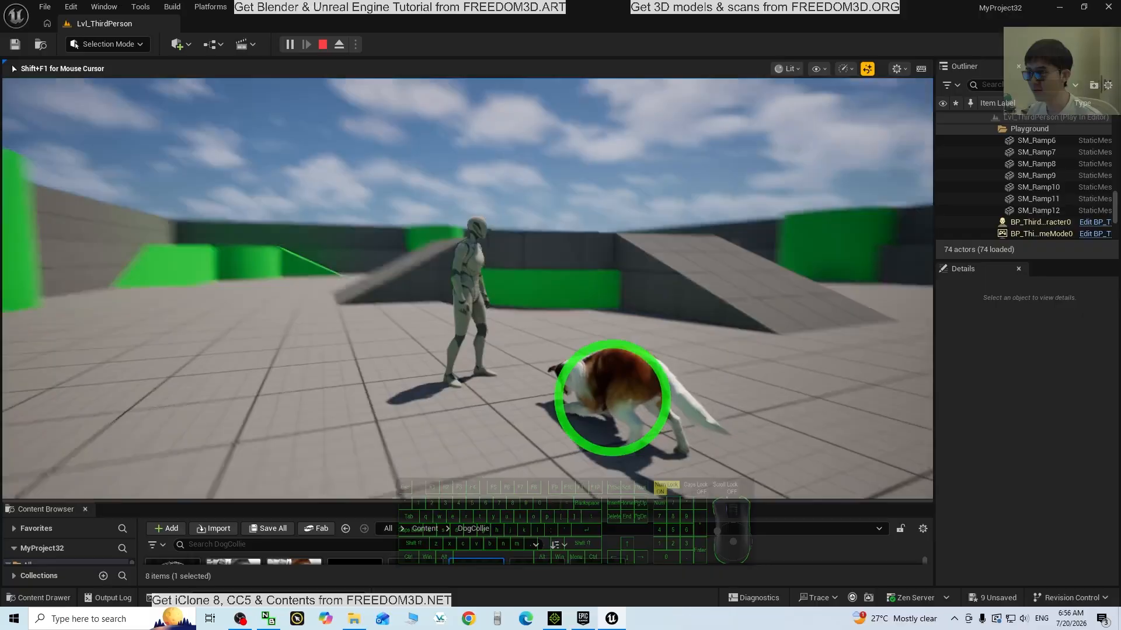
{"action": "key", "text": "s"}
{"action": "key", "text": "d"}
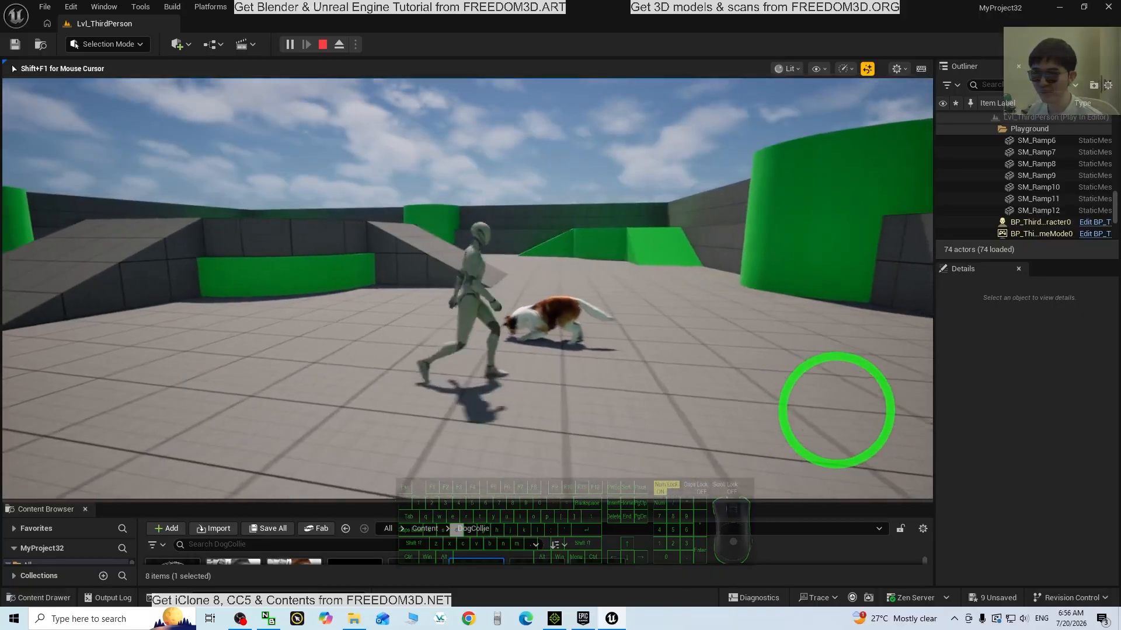
{"action": "key", "text": "w"}
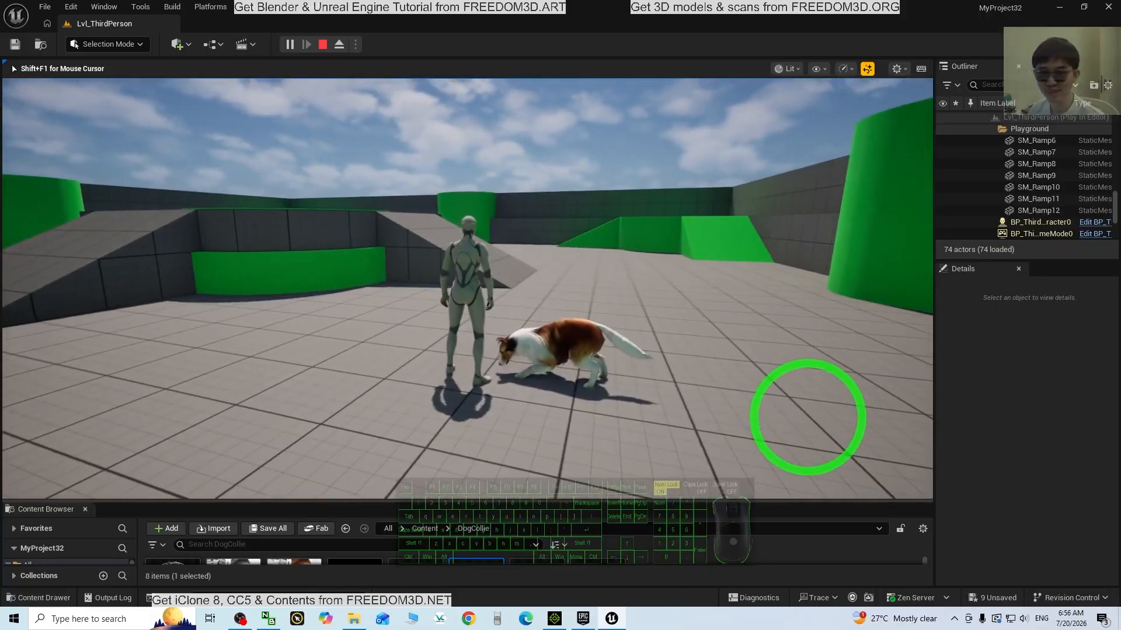
{"action": "key", "text": "s"}
{"action": "key", "text": "w"}
{"action": "key", "text": "d"}
{"action": "key", "text": "a"}
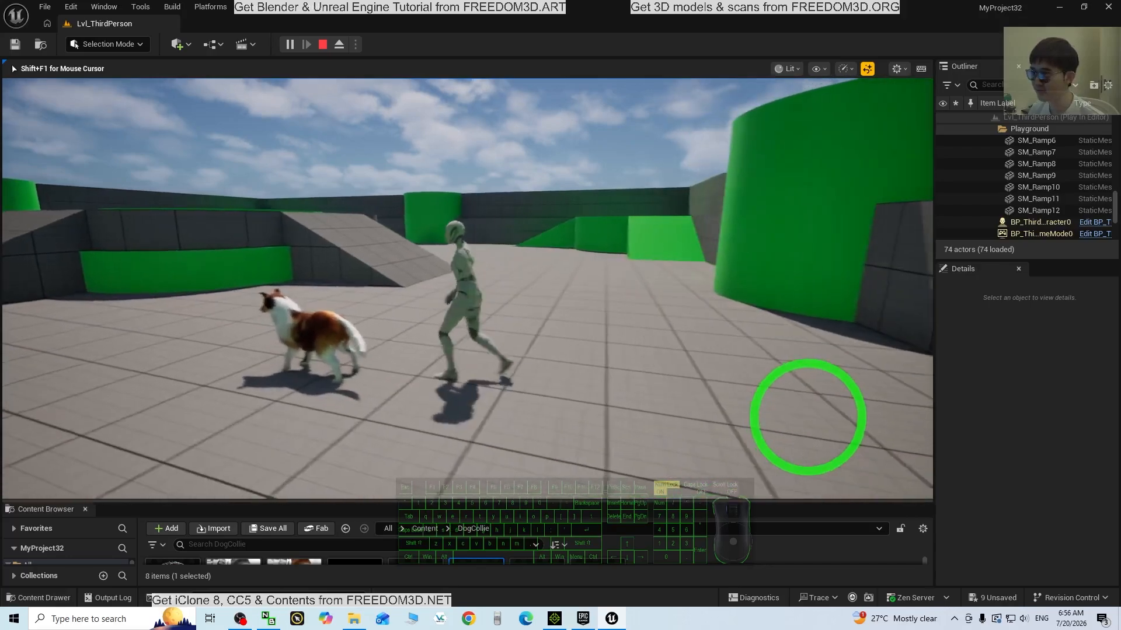
{"action": "key", "text": "Escape"}
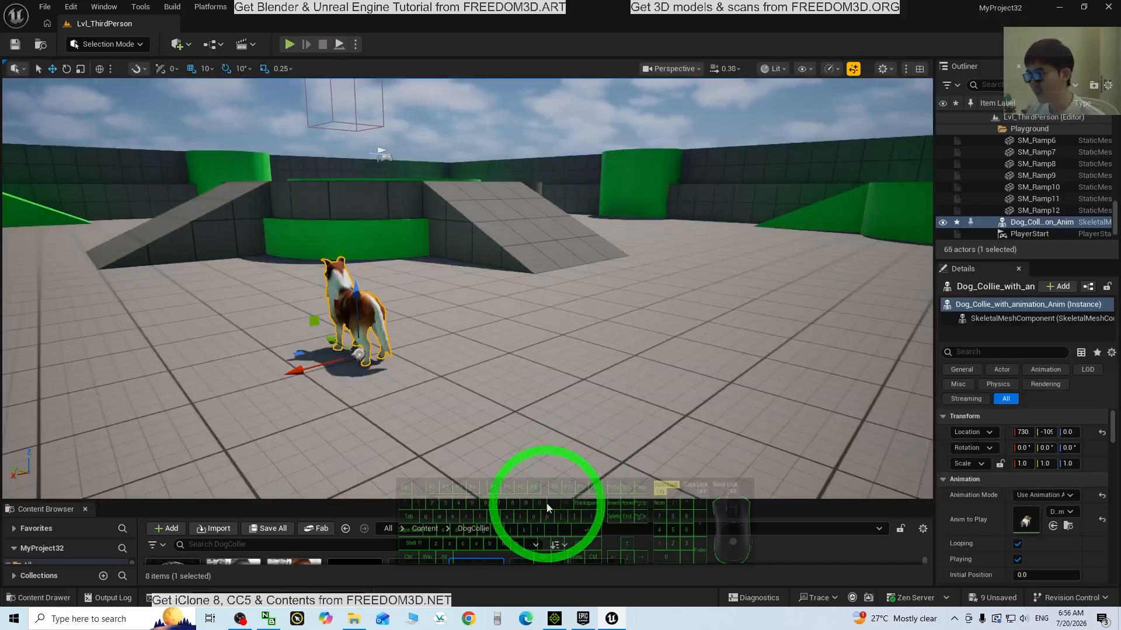
Turn the view slightly, play the level again and run the character toward the dog
{"action": "left_click_drag", "start_coordinate": [546, 503], "coordinate": [529, 587]}
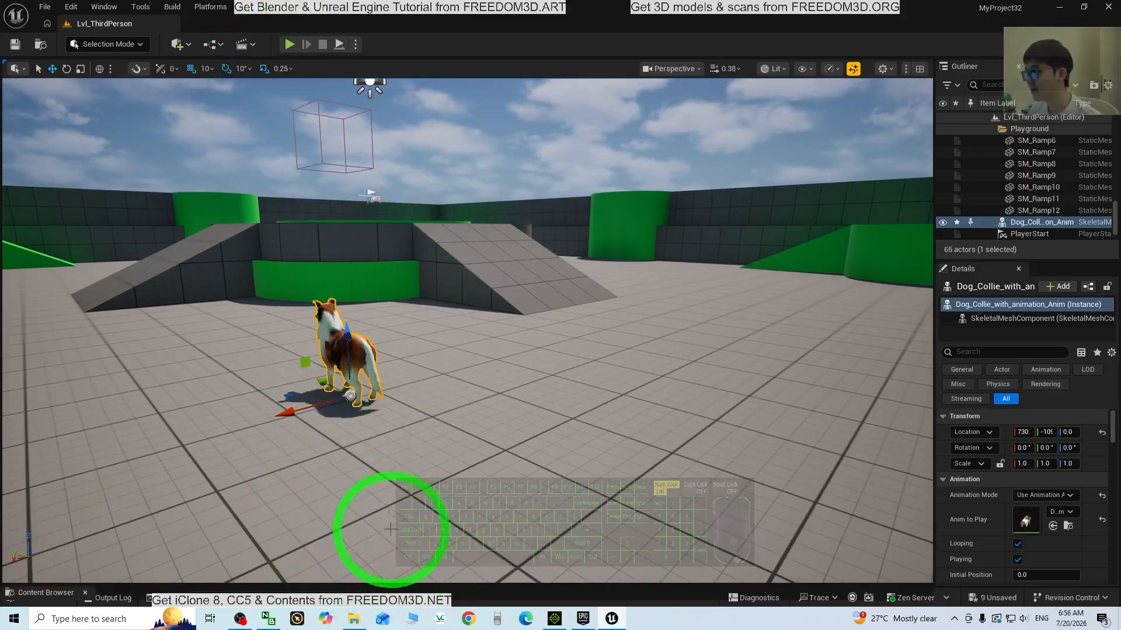
{"action": "left_click", "coordinate": [289, 44]}
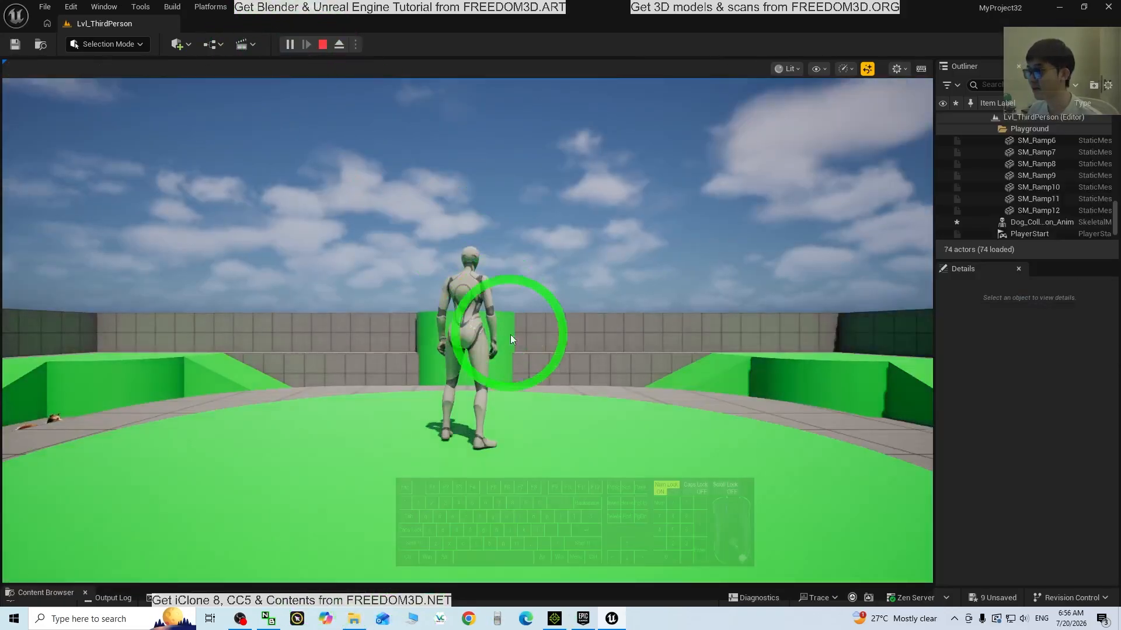
{"action": "left_click", "coordinate": [510, 334]}
{"action": "key", "text": "w"}
{"action": "key", "text": "a"}
{"action": "key", "text": "w"}
{"action": "key", "text": "d"}
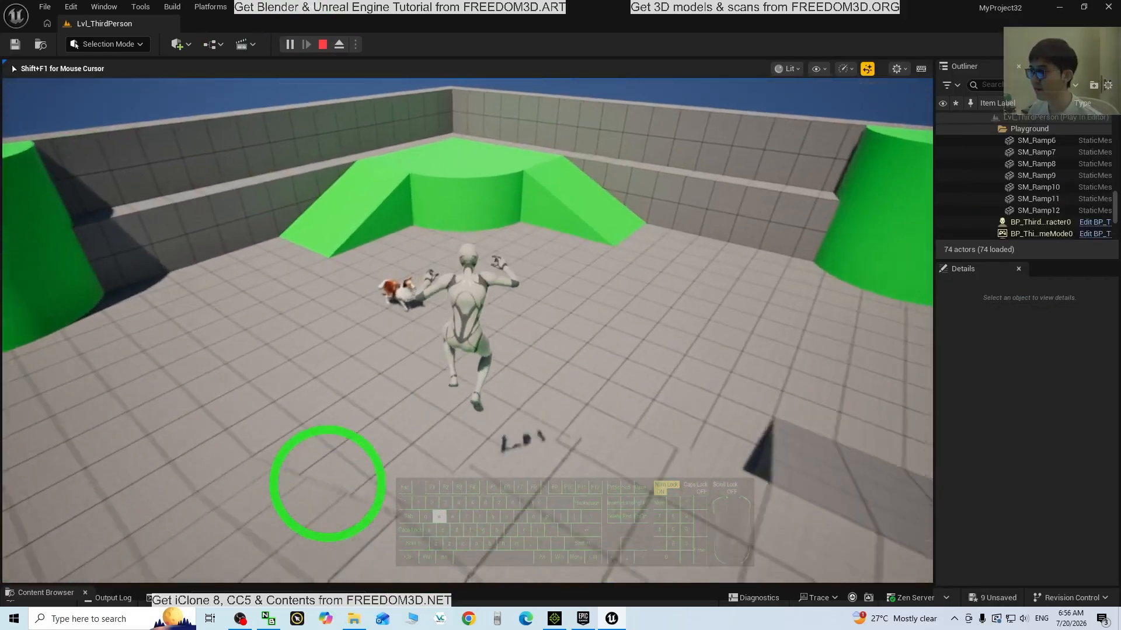
Walk the character back and forth around the animating collie, stopping beside it
{"action": "key", "text": "a"}
{"action": "key", "text": "w"}
{"action": "key", "text": "d"}
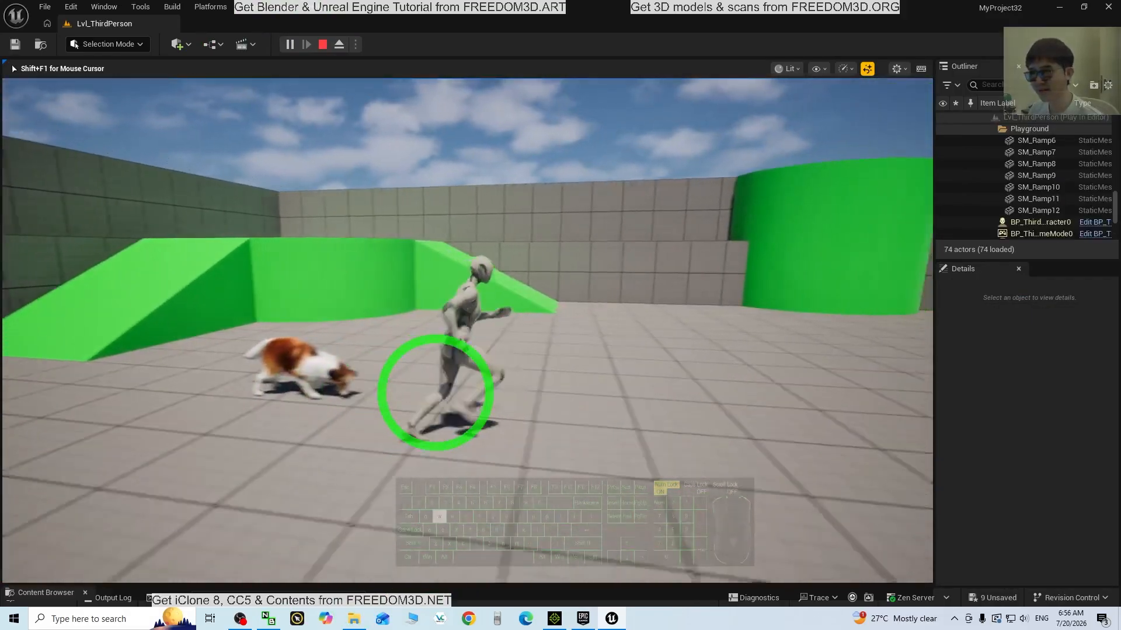
{"action": "key", "text": "s"}
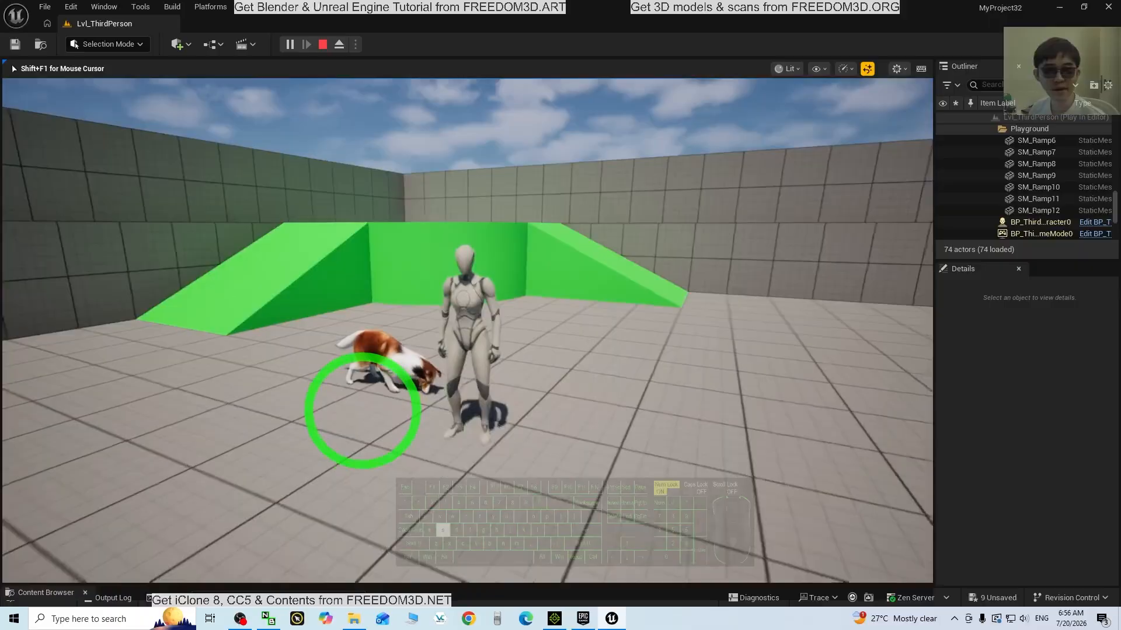
{"action": "key", "text": "w"}
{"action": "key", "text": "s"}
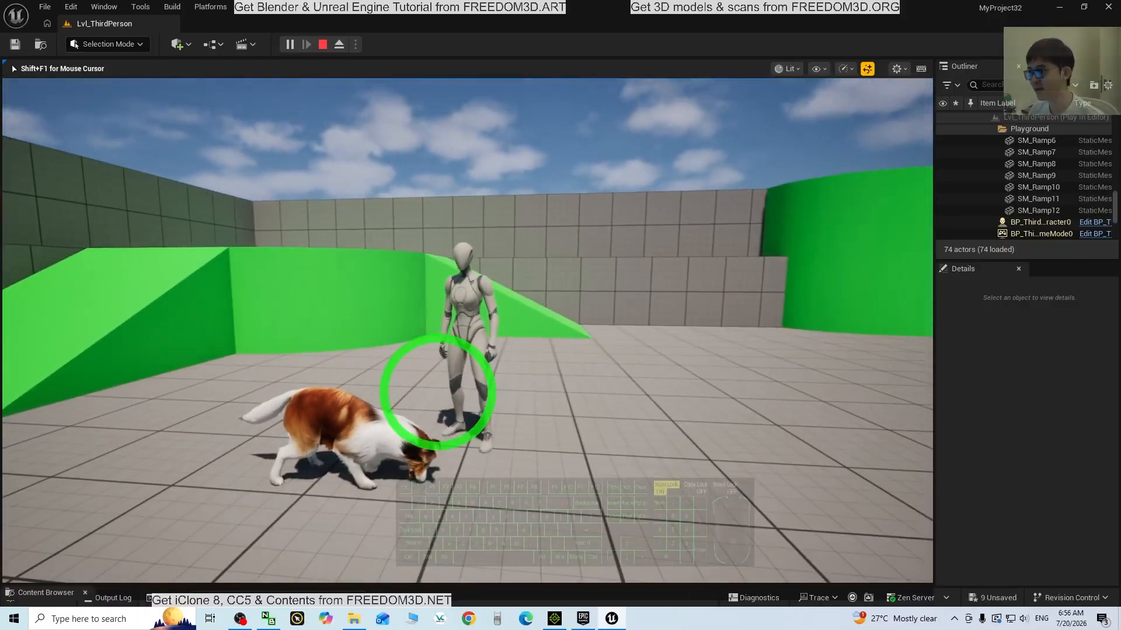
{"action": "key", "text": "s"}
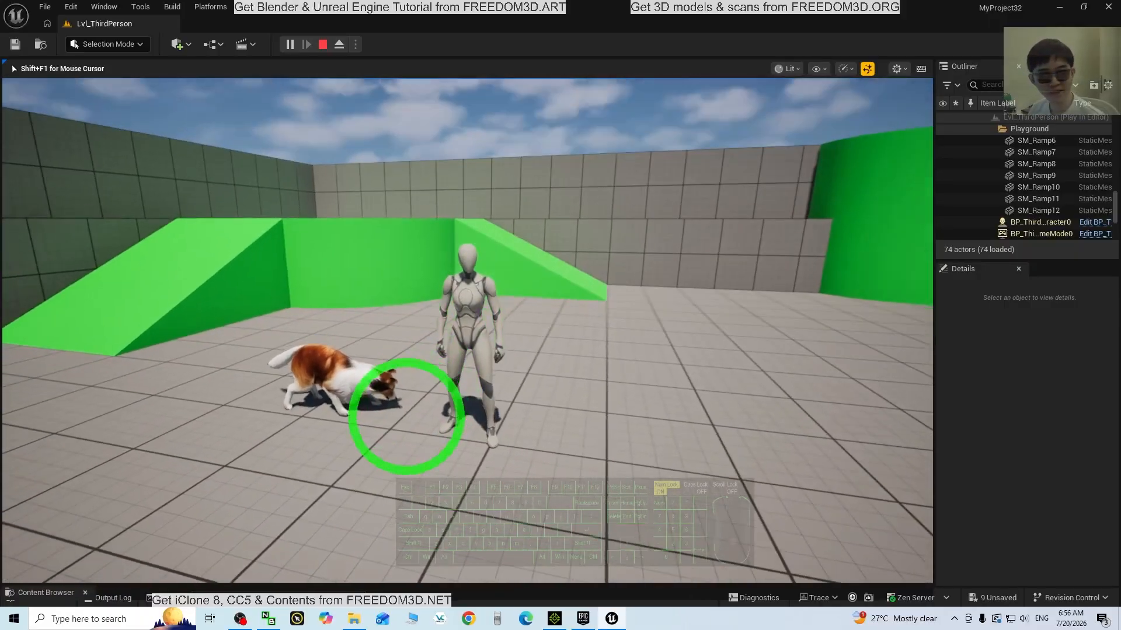
{"action": "key", "text": "a"}
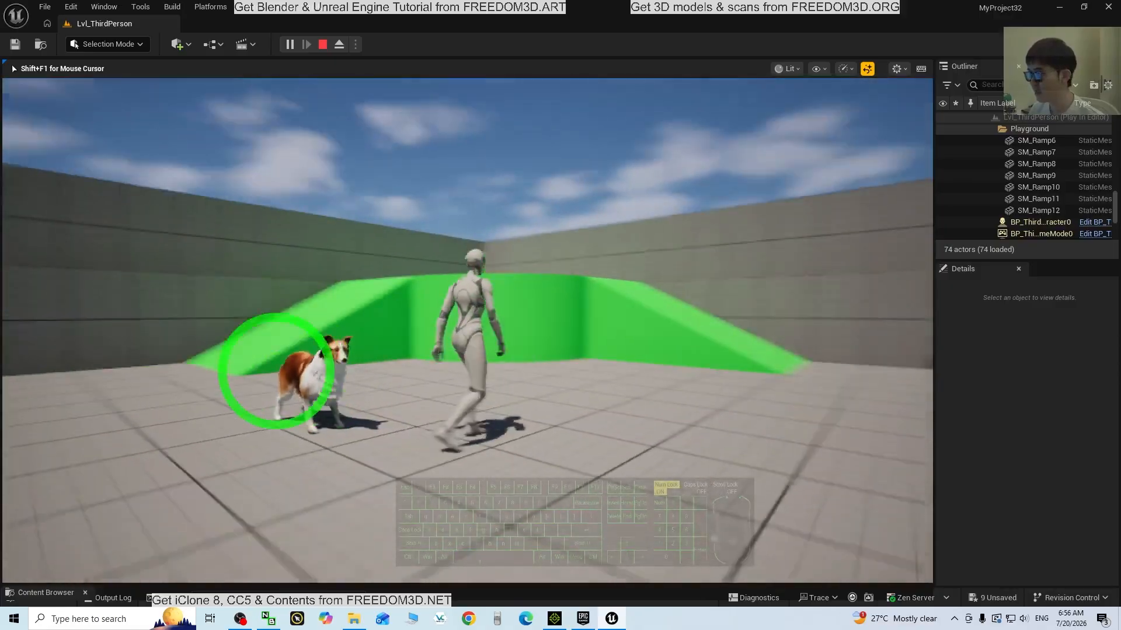
{"action": "key", "text": "s"}
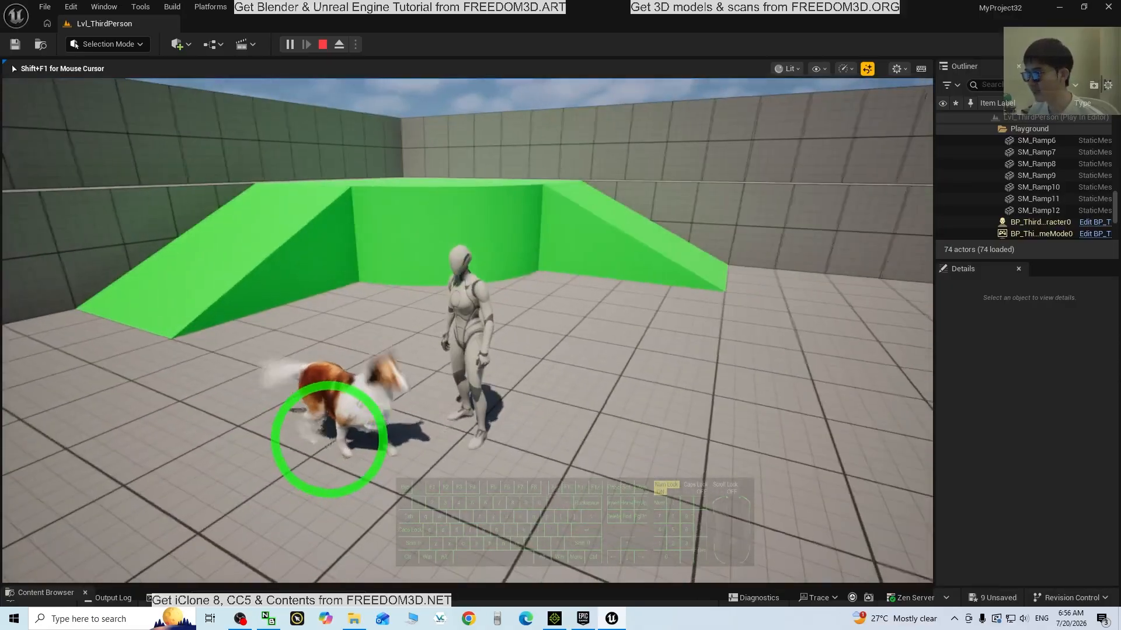
{"action": "key", "text": "s"}
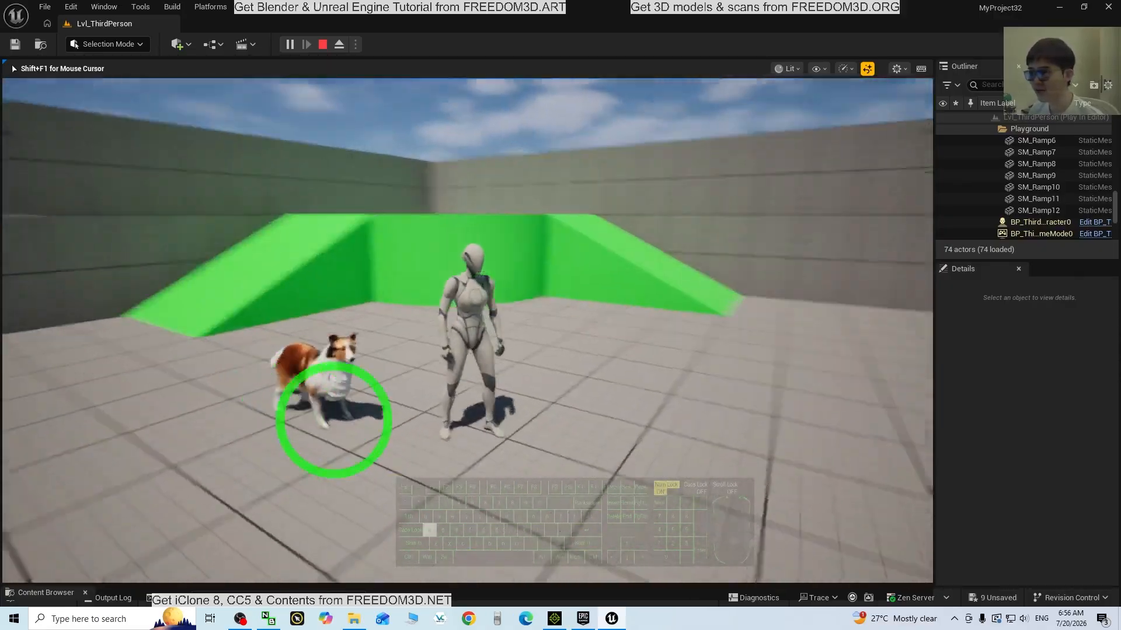